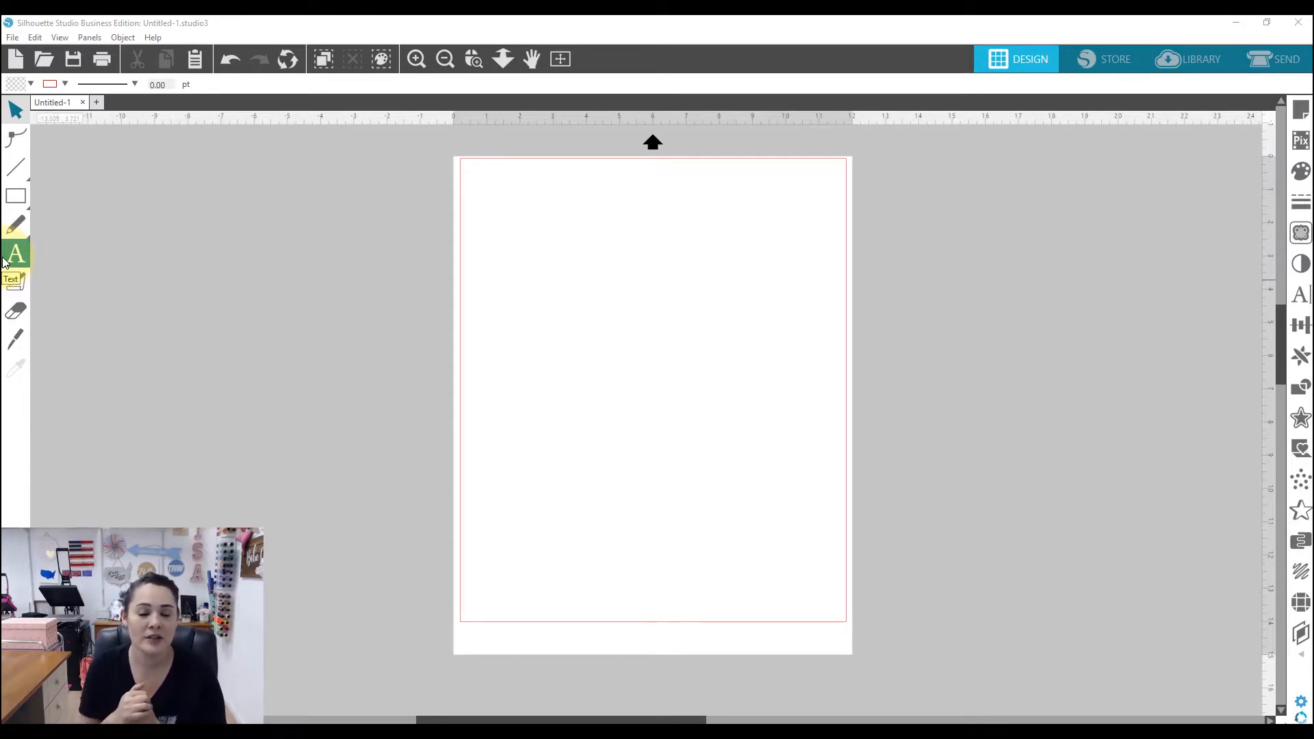
Step: Add the text "eG" in the upper part of the page
{"action": "left_click", "coordinate": [16, 252]}
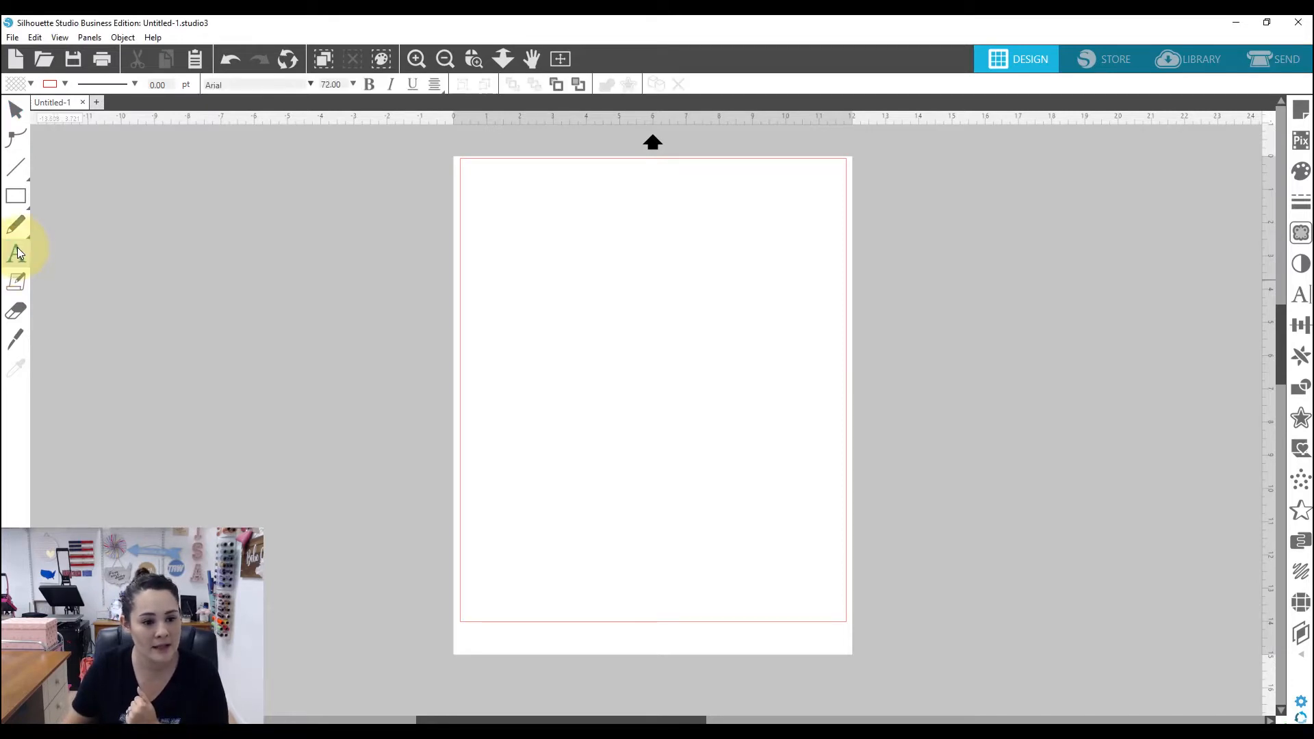
{"action": "left_click", "coordinate": [554, 289]}
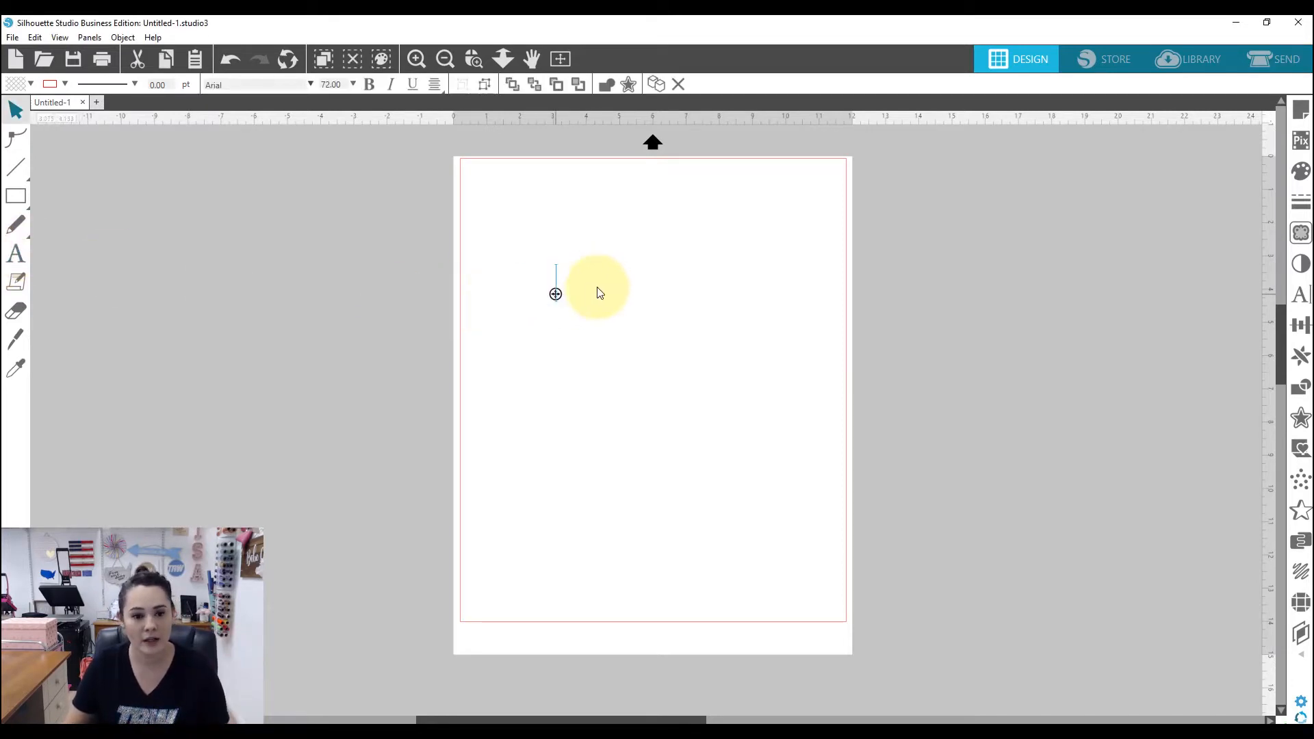
{"action": "type", "text": "e"}
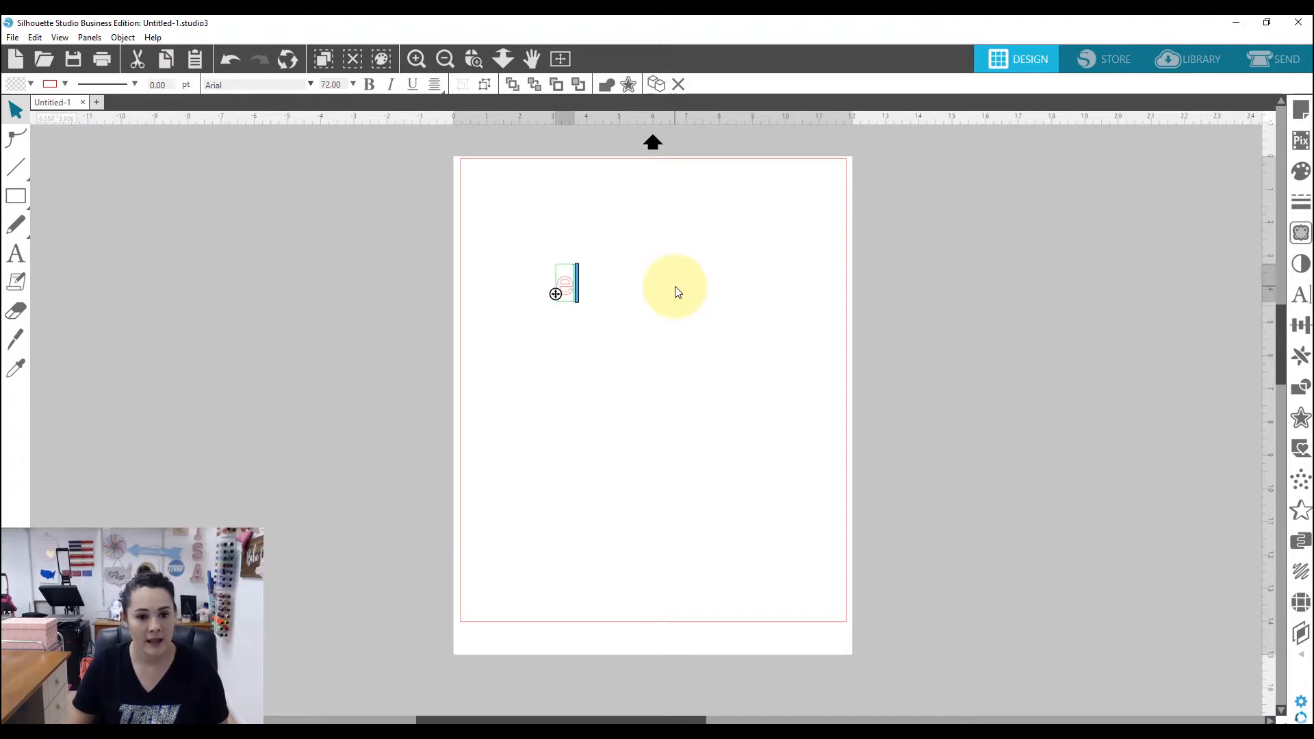
{"action": "type", "text": "G"}
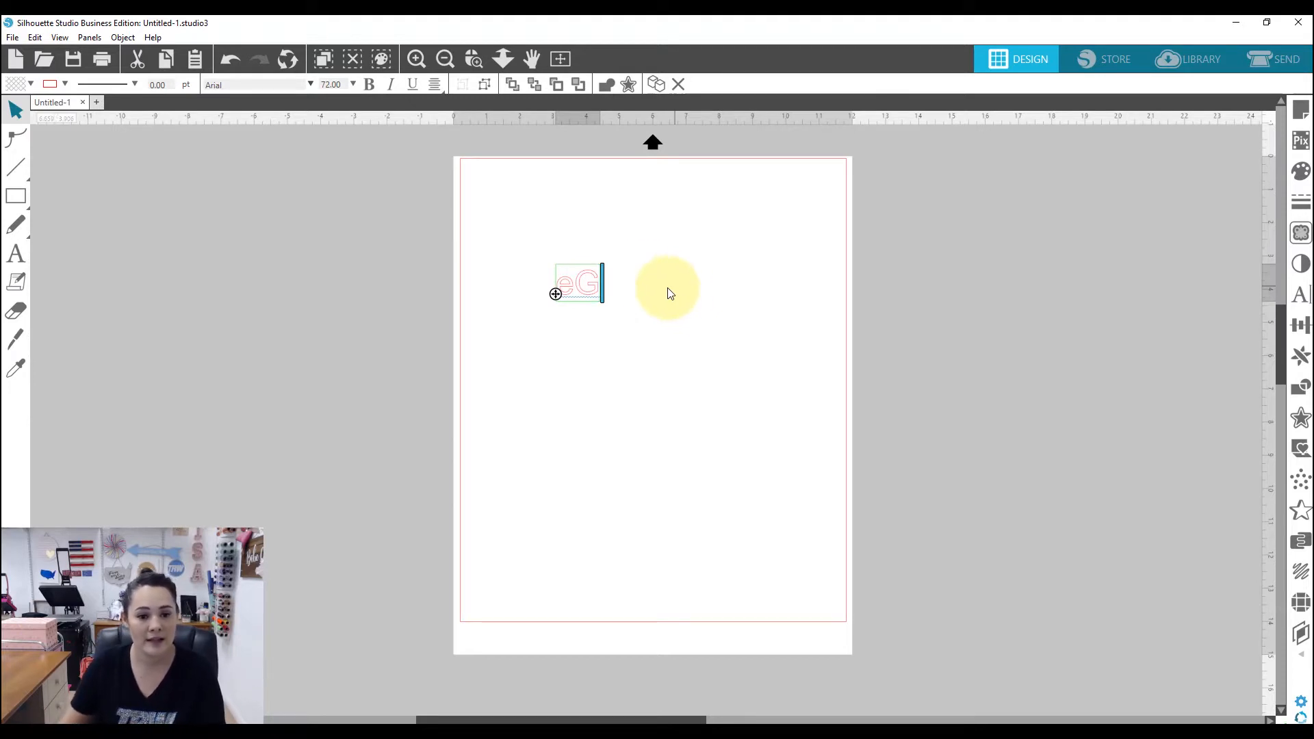
Step: Set the font of the whole "eG" text to TRW Super Mono S 2L
{"action": "left_click_drag", "start_coordinate": [596, 280], "coordinate": [544, 281]}
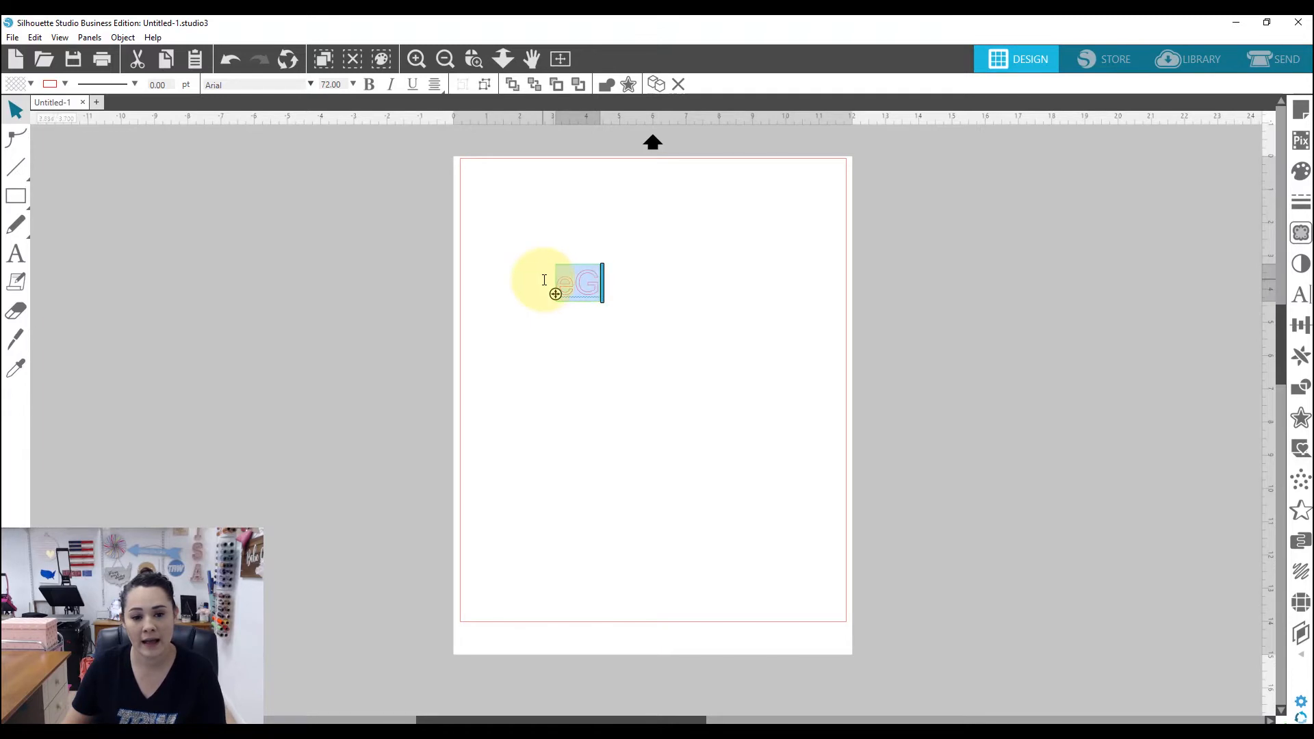
{"action": "left_click", "coordinate": [1300, 296]}
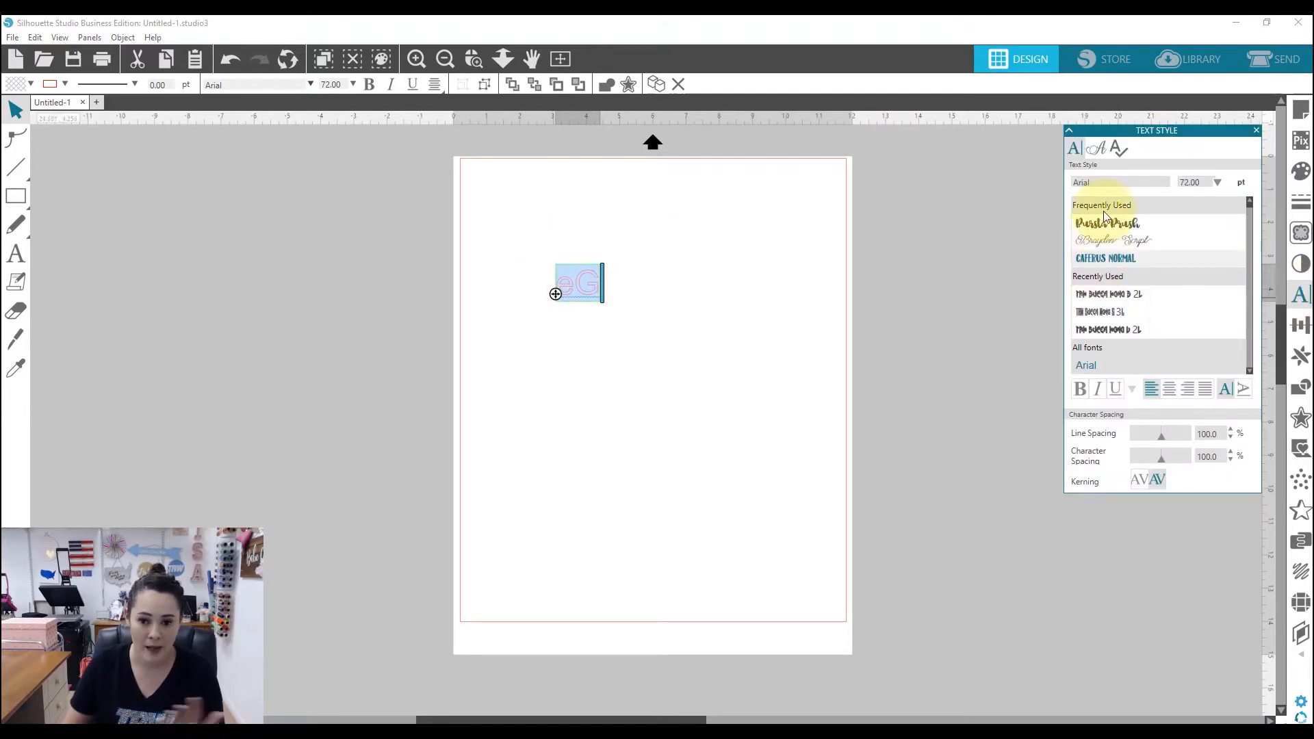
{"action": "left_click", "coordinate": [1102, 181]}
{"action": "type", "text": "trw super Mono S 2L"}
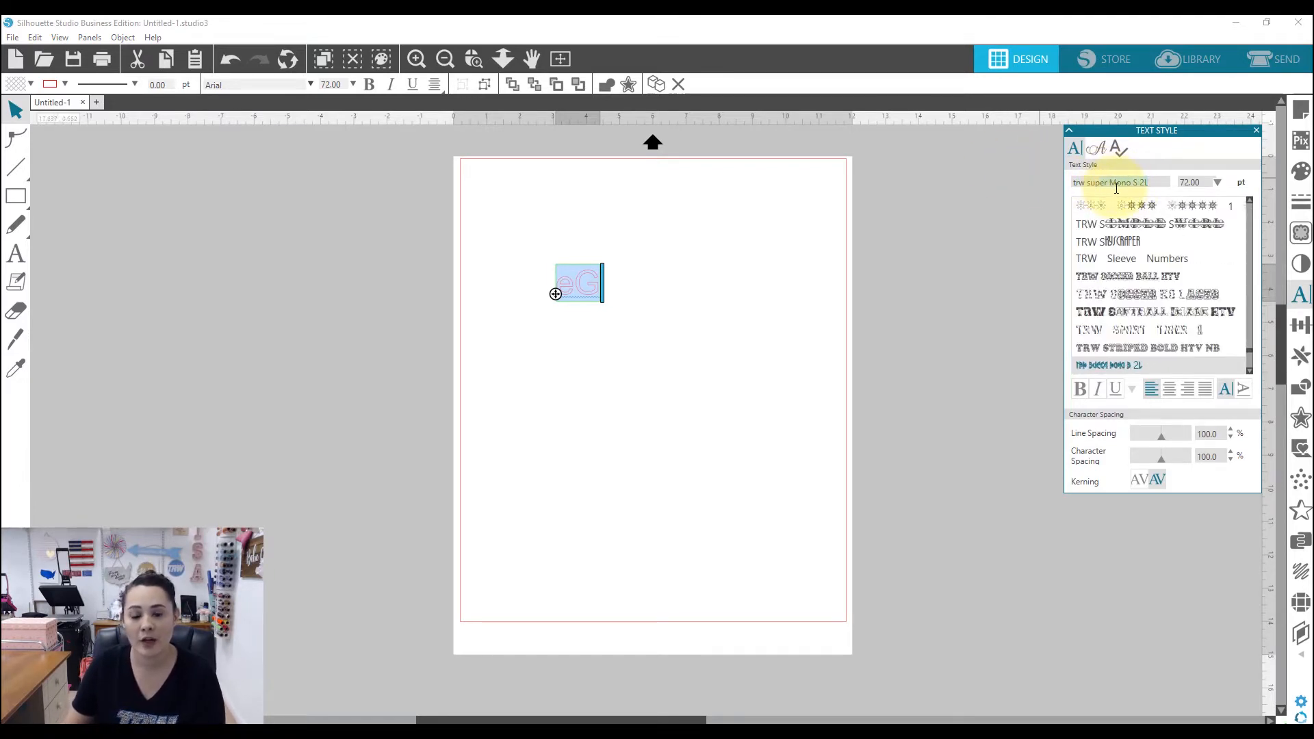
{"action": "left_click", "coordinate": [1107, 364]}
Step: Enlarge the monogram to about 5.9 in wide, previewing it in TRW Super Mono V 2L before restoring TRW Super Mono S 2L
{"action": "scroll", "coordinate": [1130, 339], "scroll_direction": "down", "scroll_amount": 3}
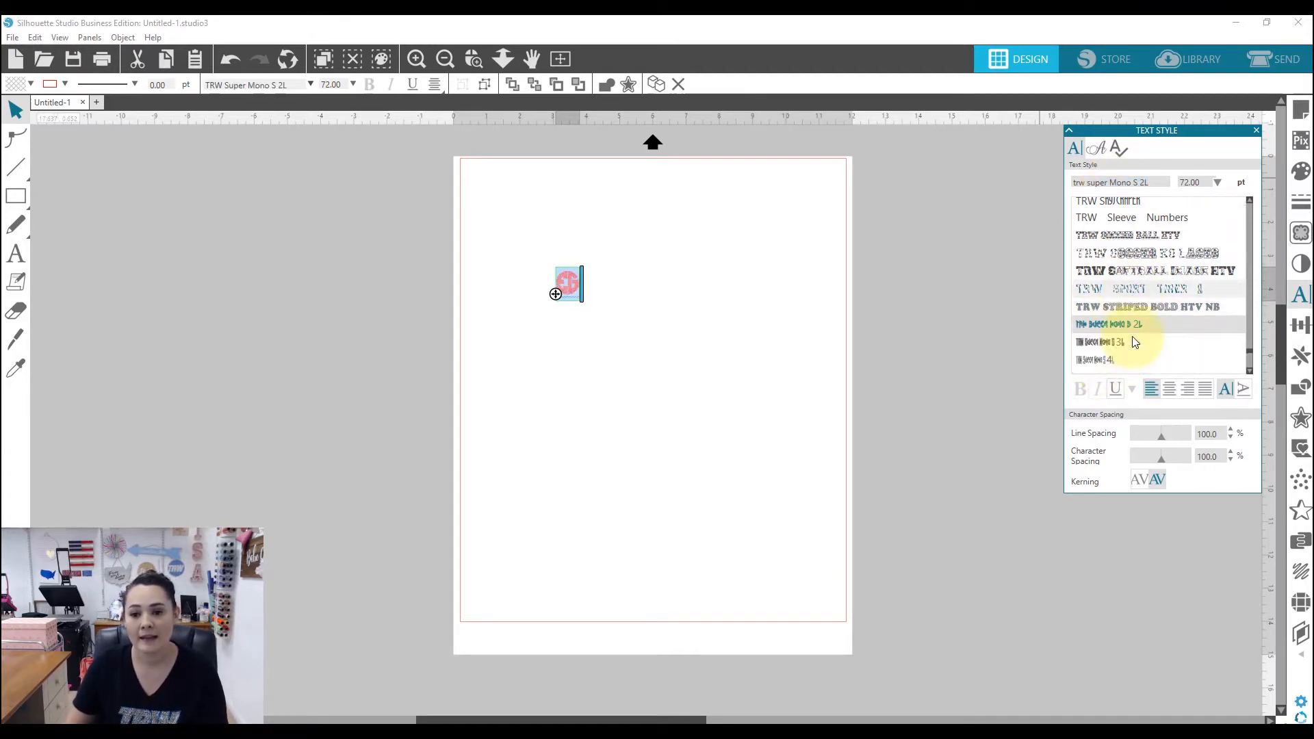
{"action": "left_click", "coordinate": [1105, 336]}
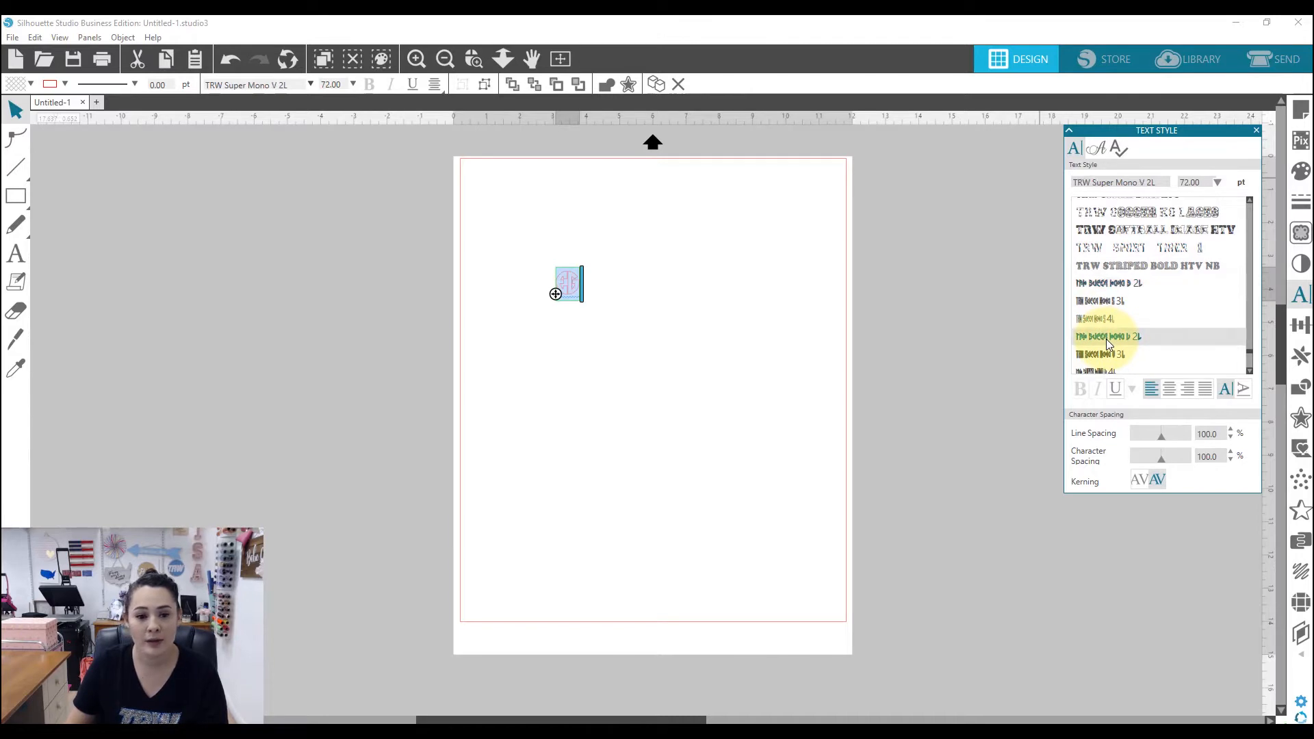
{"action": "left_click", "coordinate": [600, 325]}
{"action": "left_click", "coordinate": [574, 286]}
{"action": "left_click_drag", "start_coordinate": [582, 306], "coordinate": [702, 345]}
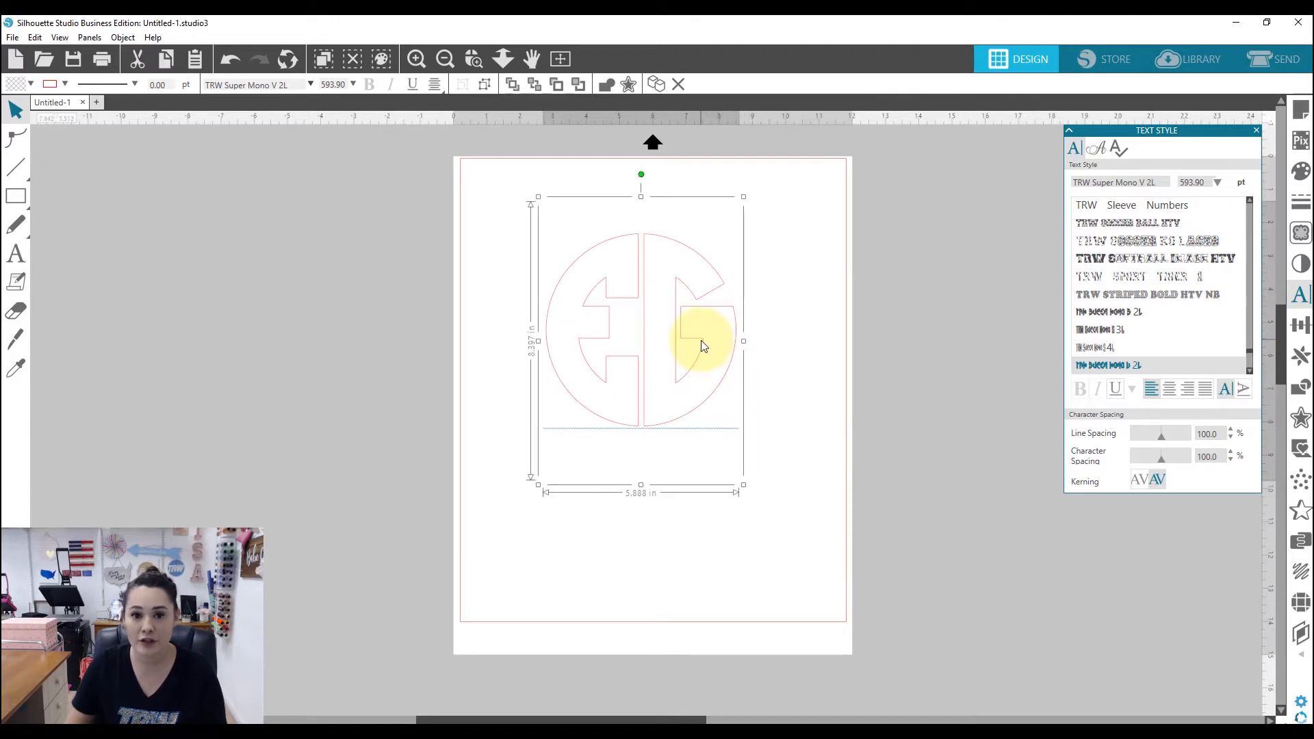
{"action": "left_click", "coordinate": [1123, 313]}
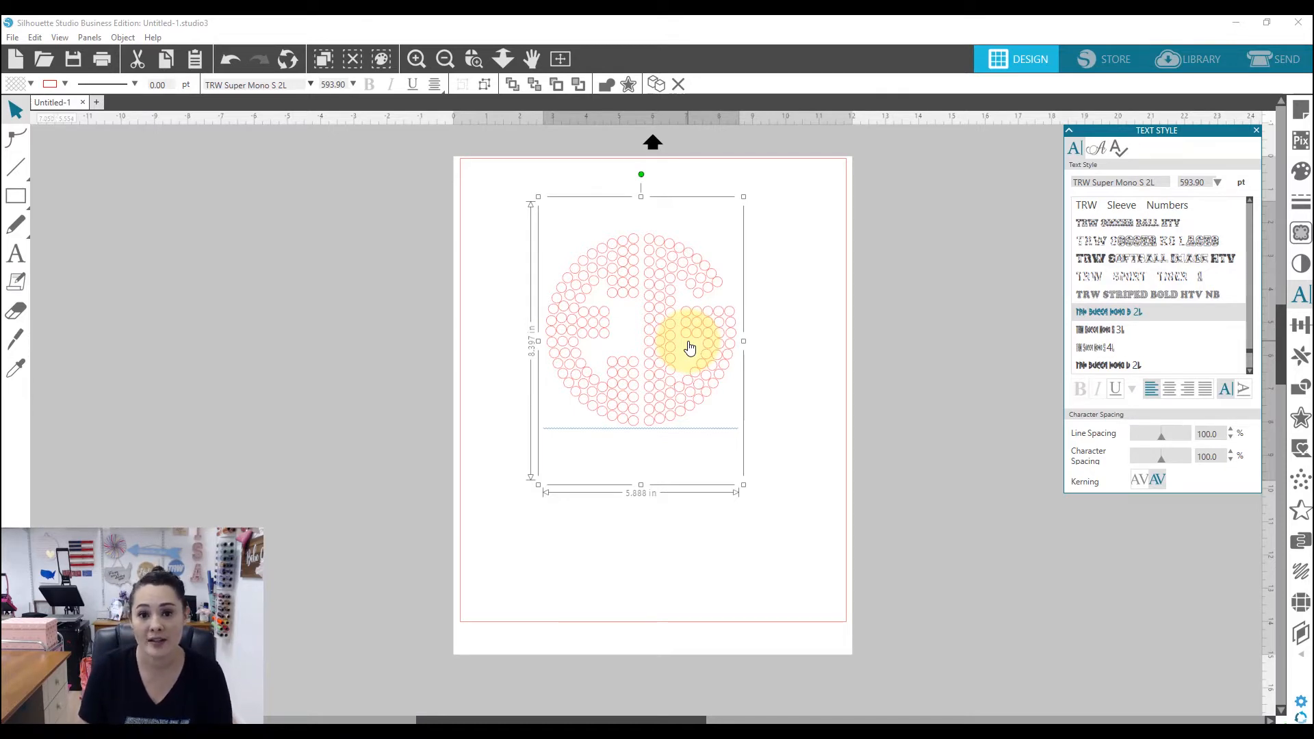
Step: Switch to the browser and examine the TRW Super Mono product details for the two-letter rhinestone font's point sizes
{"action": "left_click", "coordinate": [1235, 23]}
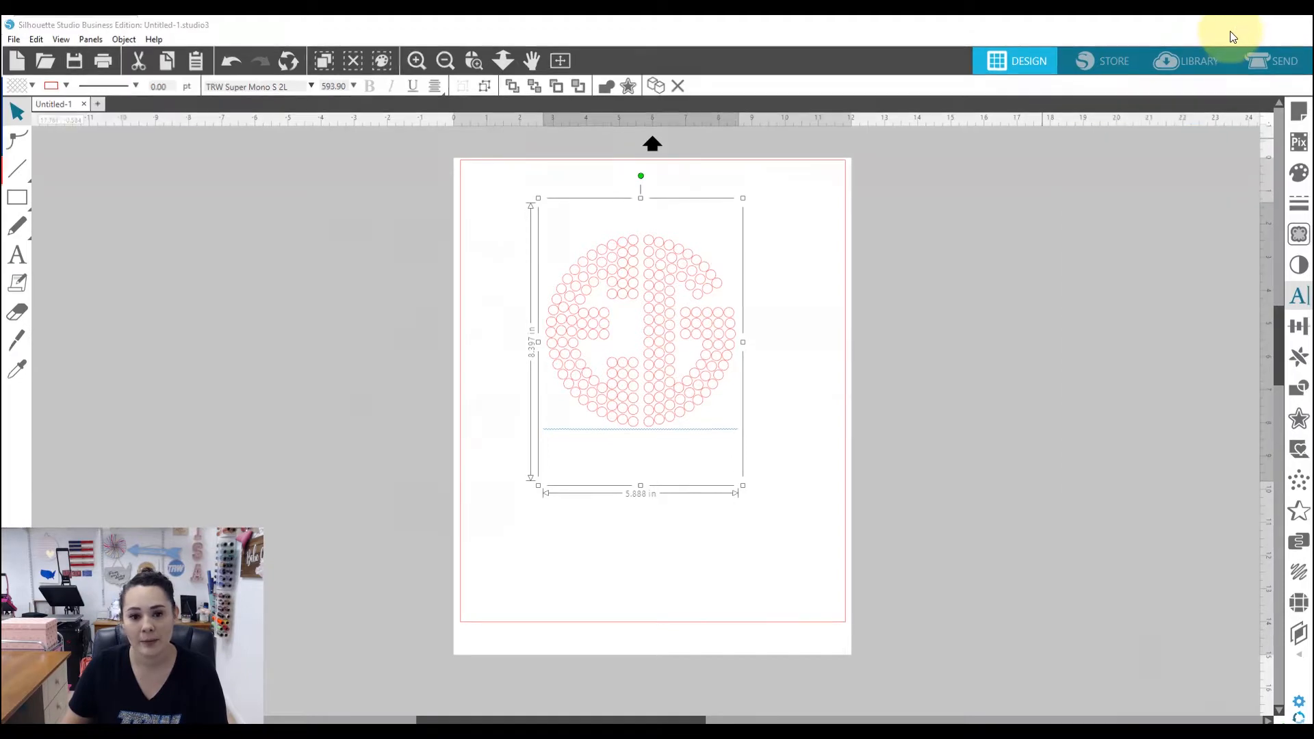
{"action": "scroll", "coordinate": [927, 499], "scroll_direction": "down", "scroll_amount": 2}
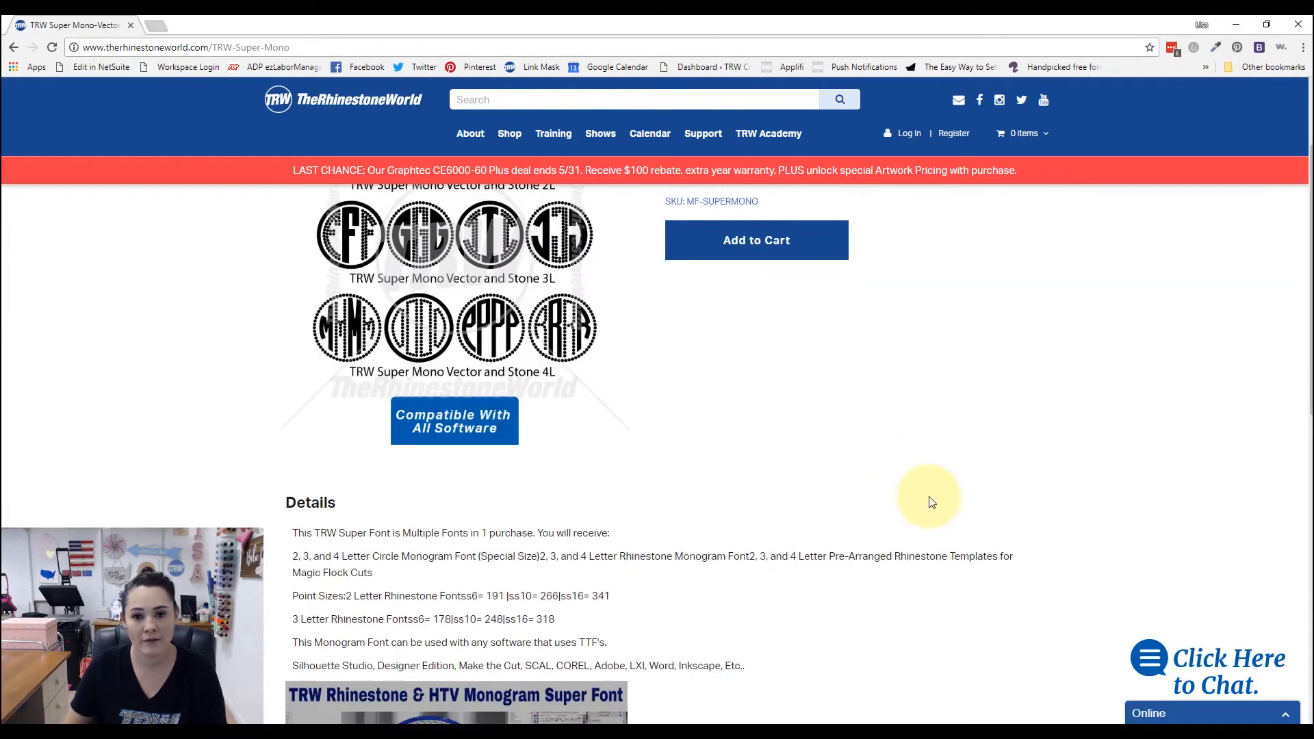
{"action": "scroll", "coordinate": [967, 504], "scroll_direction": "up", "scroll_amount": 3}
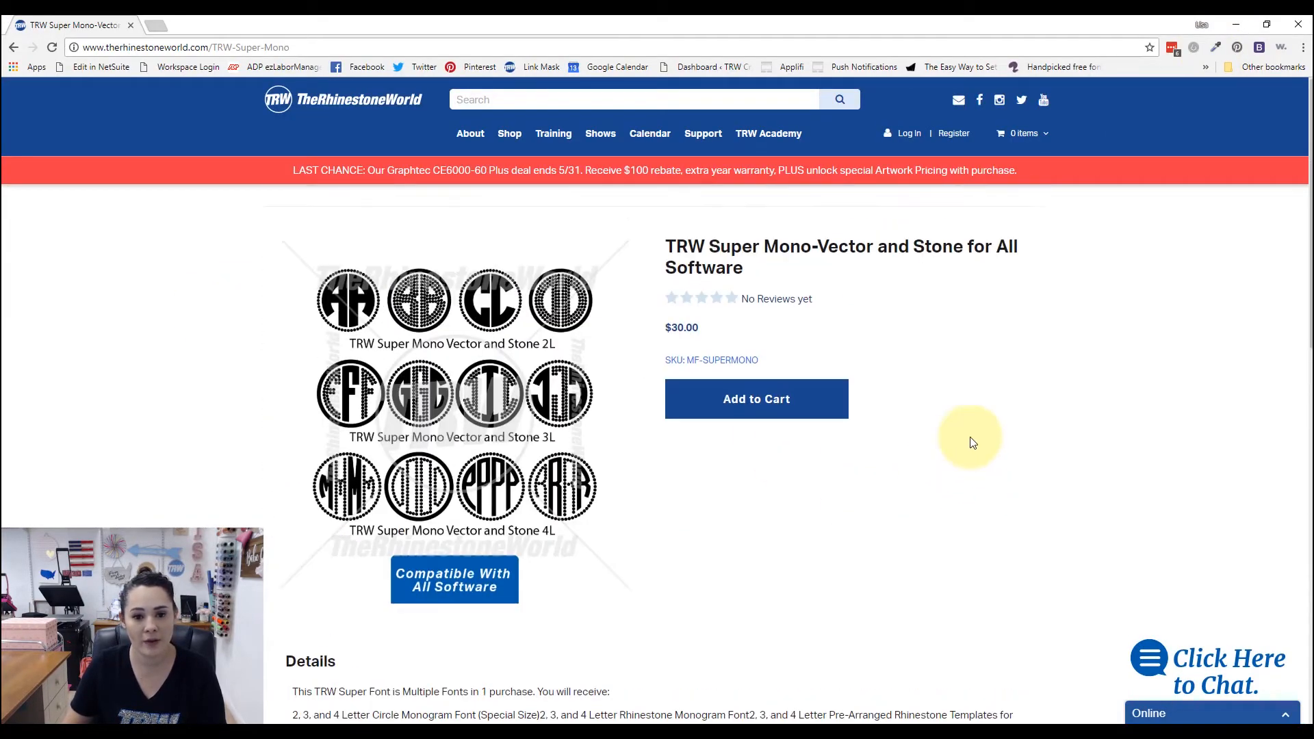
{"action": "scroll", "coordinate": [1019, 404], "scroll_direction": "down", "scroll_amount": 5}
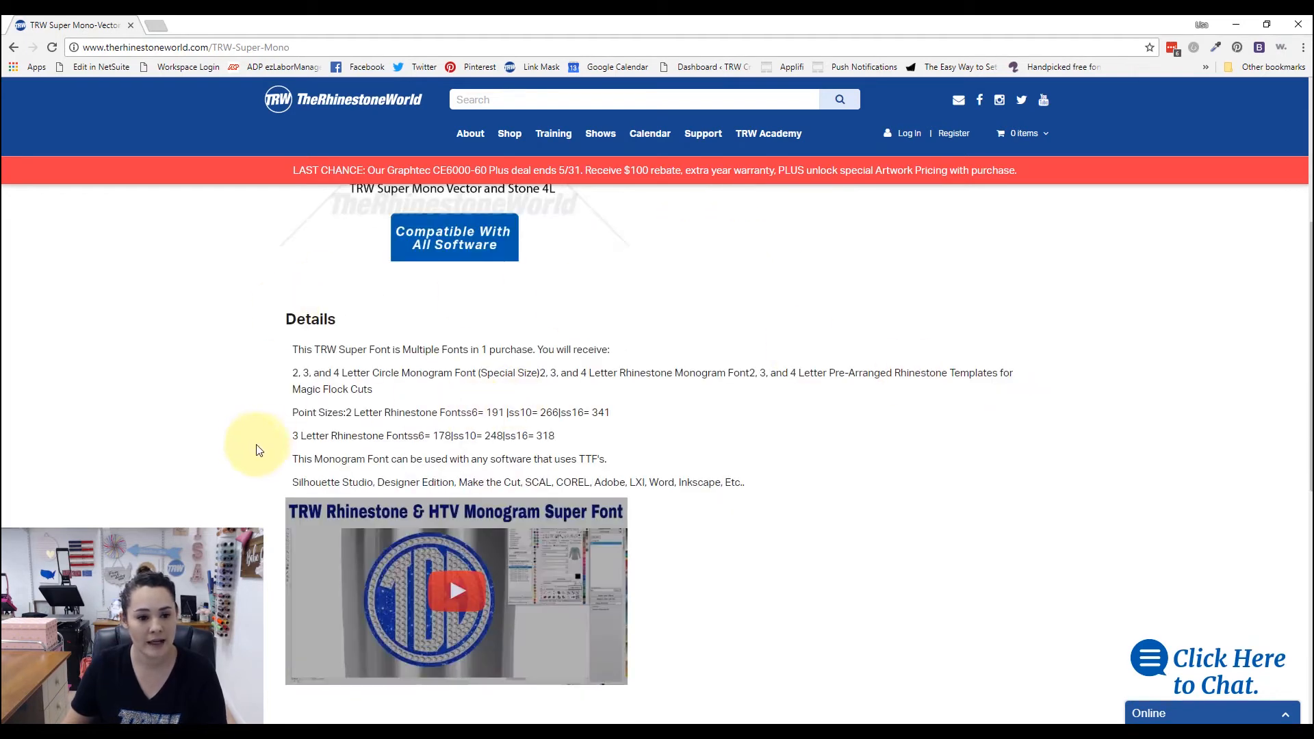
{"action": "left_click_drag", "start_coordinate": [290, 412], "coordinate": [791, 479]}
{"action": "left_click", "coordinate": [787, 478]}
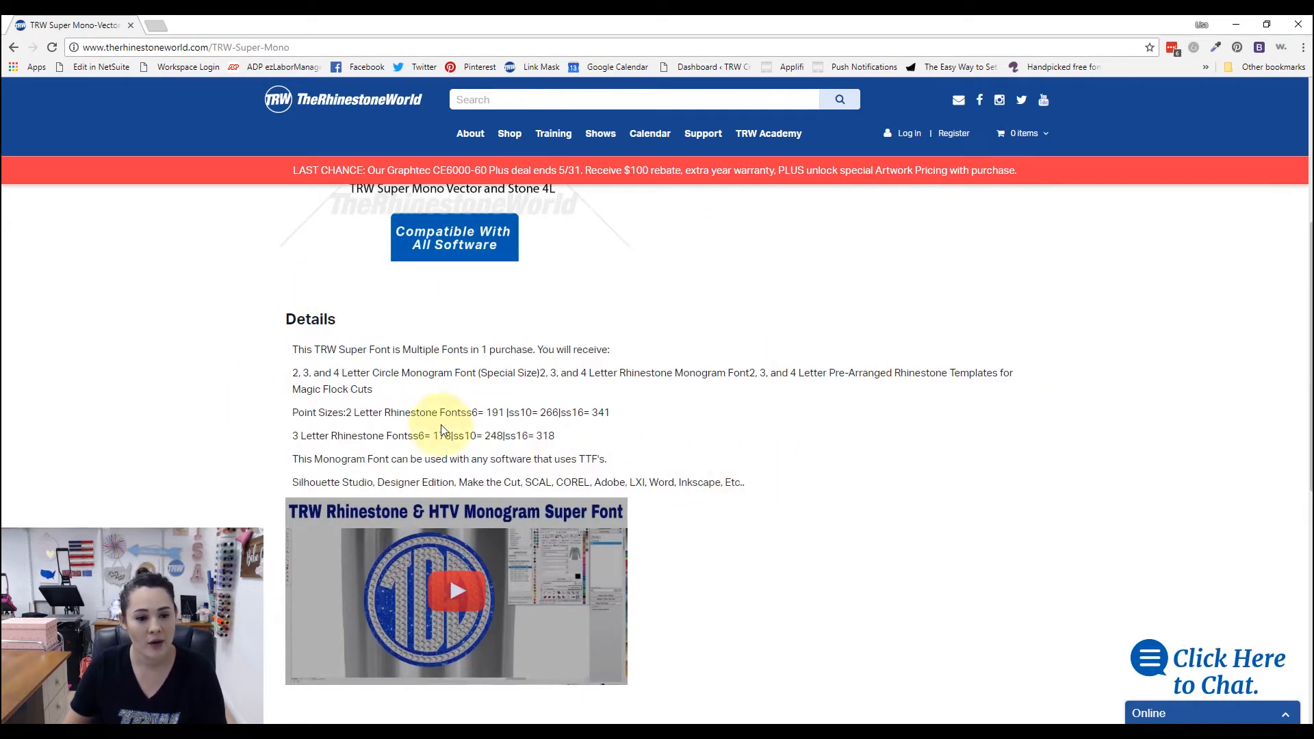
{"action": "left_click_drag", "start_coordinate": [346, 413], "coordinate": [624, 423]}
{"action": "left_click", "coordinate": [494, 428]}
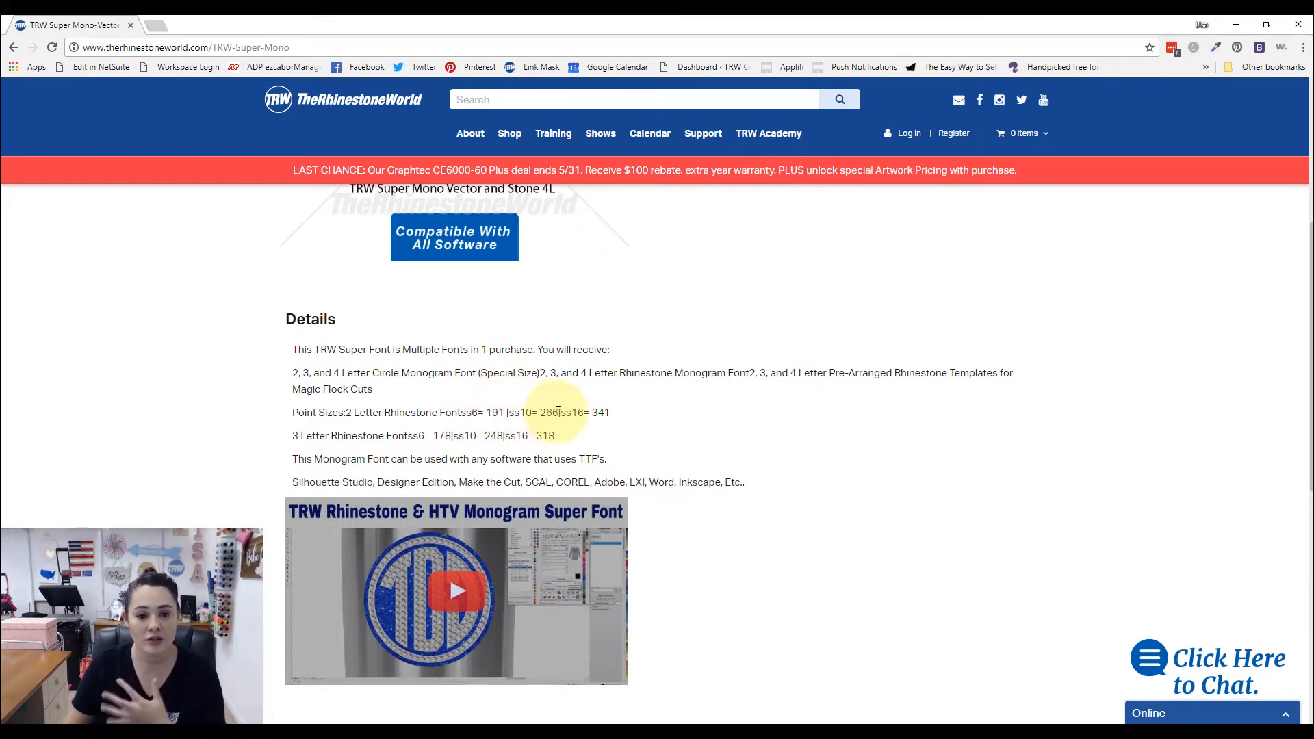
Step: Return to Silhouette Studio and set the rhinestone monogram's text size to 266 pt
{"action": "left_click", "coordinate": [526, 728]}
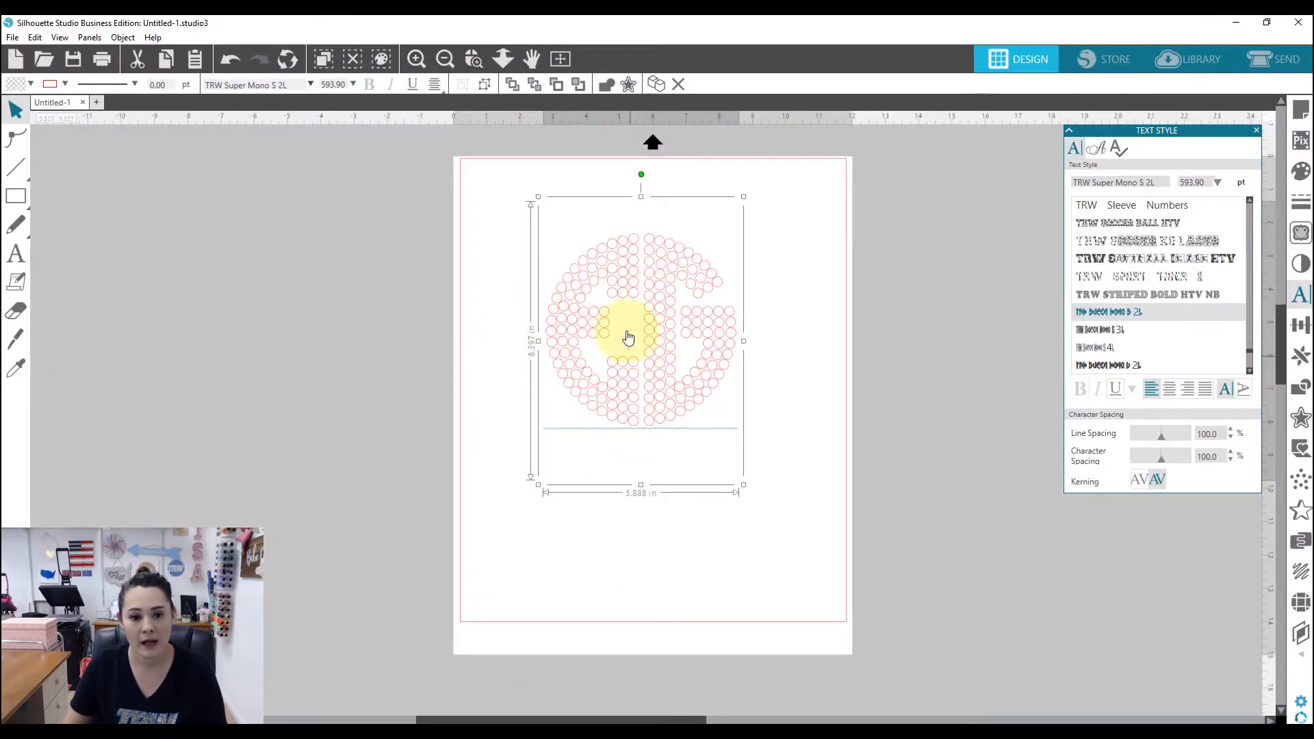
{"action": "left_click", "coordinate": [1199, 182]}
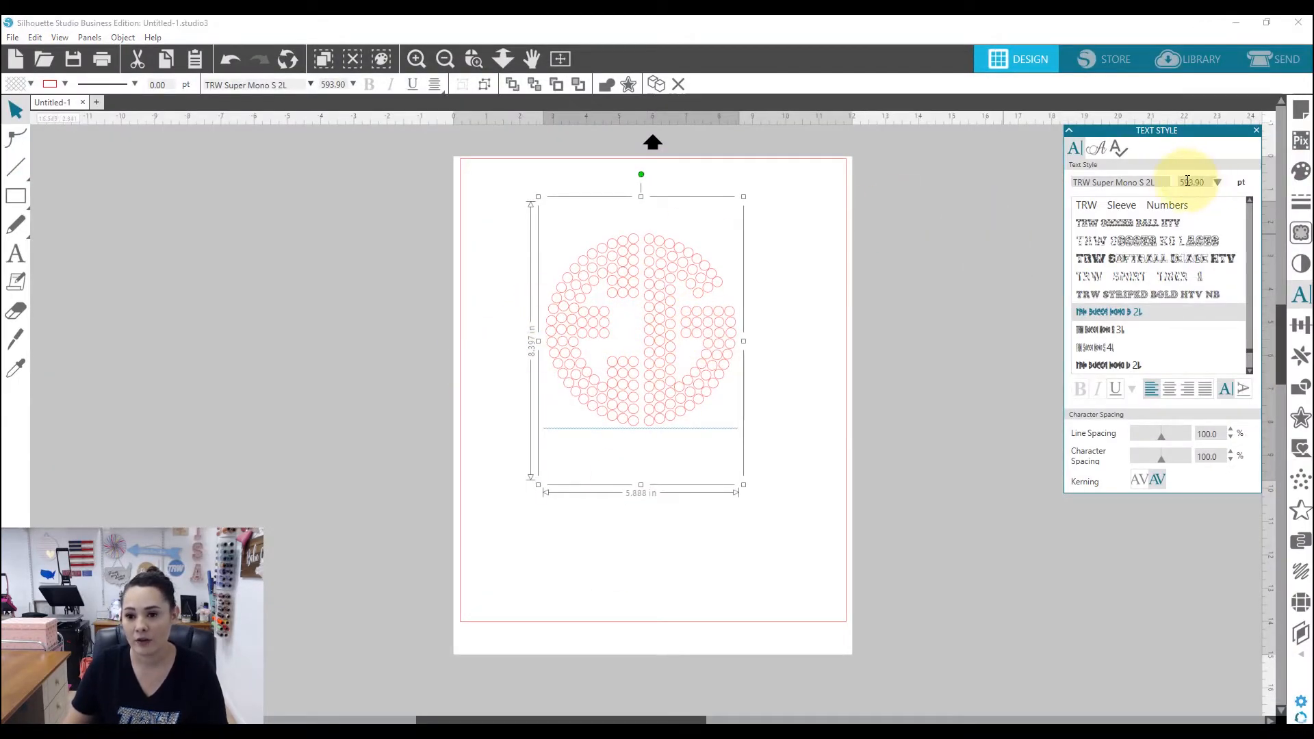
{"action": "type", "text": "2"}
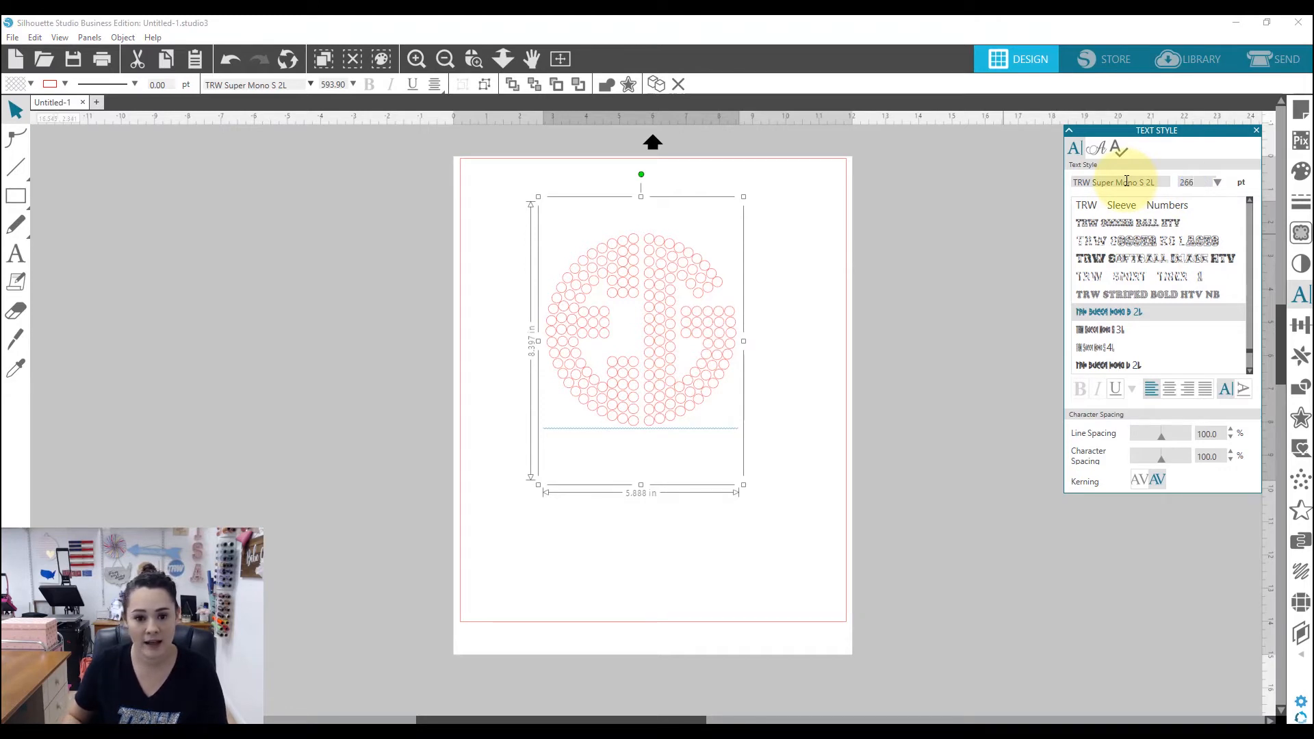
{"action": "type", "text": "66"}
{"action": "key", "text": "Return"}
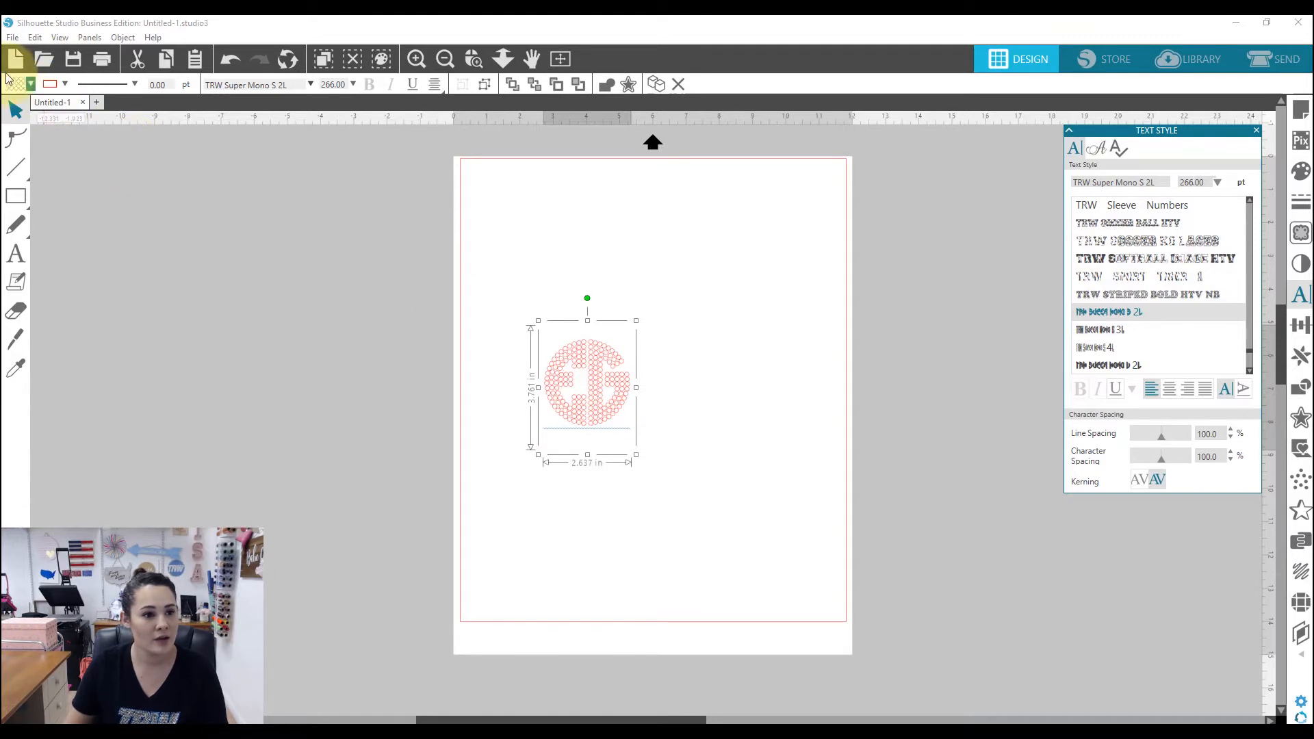
Step: Fill the rhinestone monogram with blue and move it slightly higher on the page
{"action": "left_click", "coordinate": [30, 84]}
{"action": "left_click", "coordinate": [174, 117]}
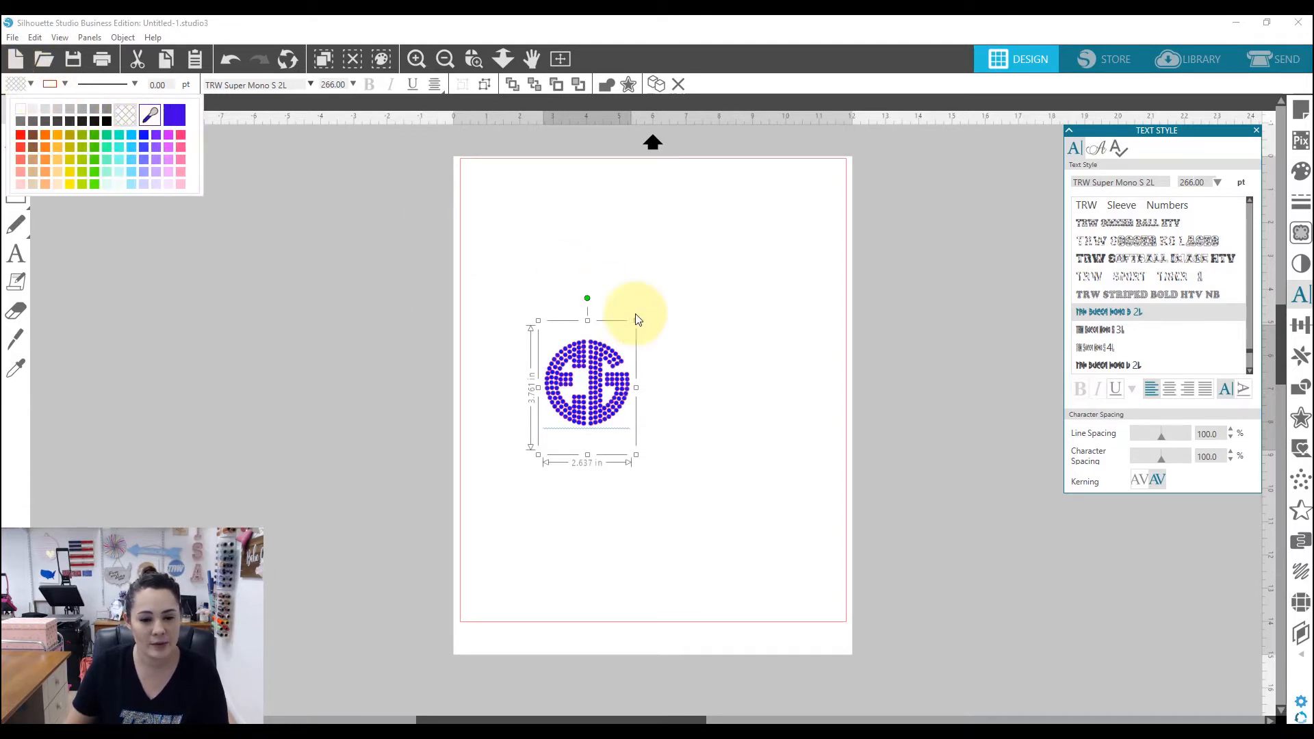
{"action": "left_click_drag", "start_coordinate": [602, 397], "coordinate": [637, 339]}
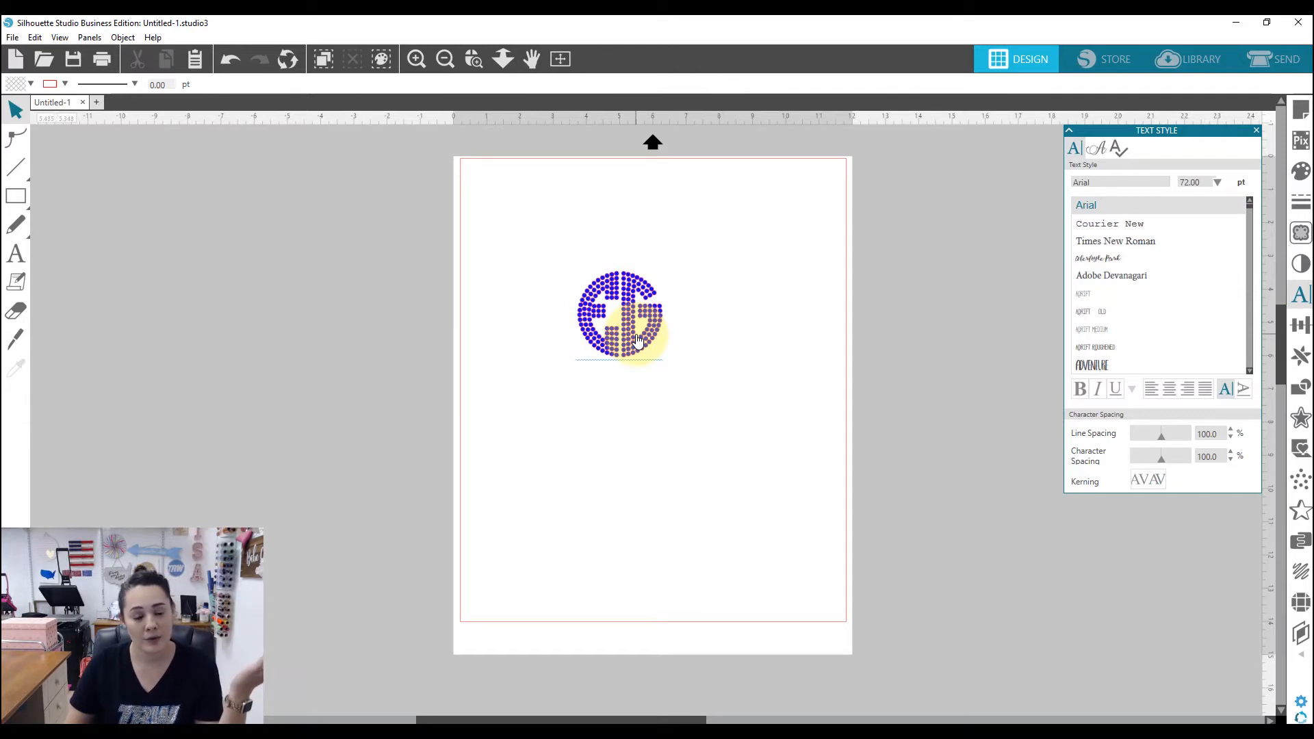
Step: Add the font's circular border character to the monogram text and move the monogram near the top of the page
{"action": "double_click", "coordinate": [589, 327]}
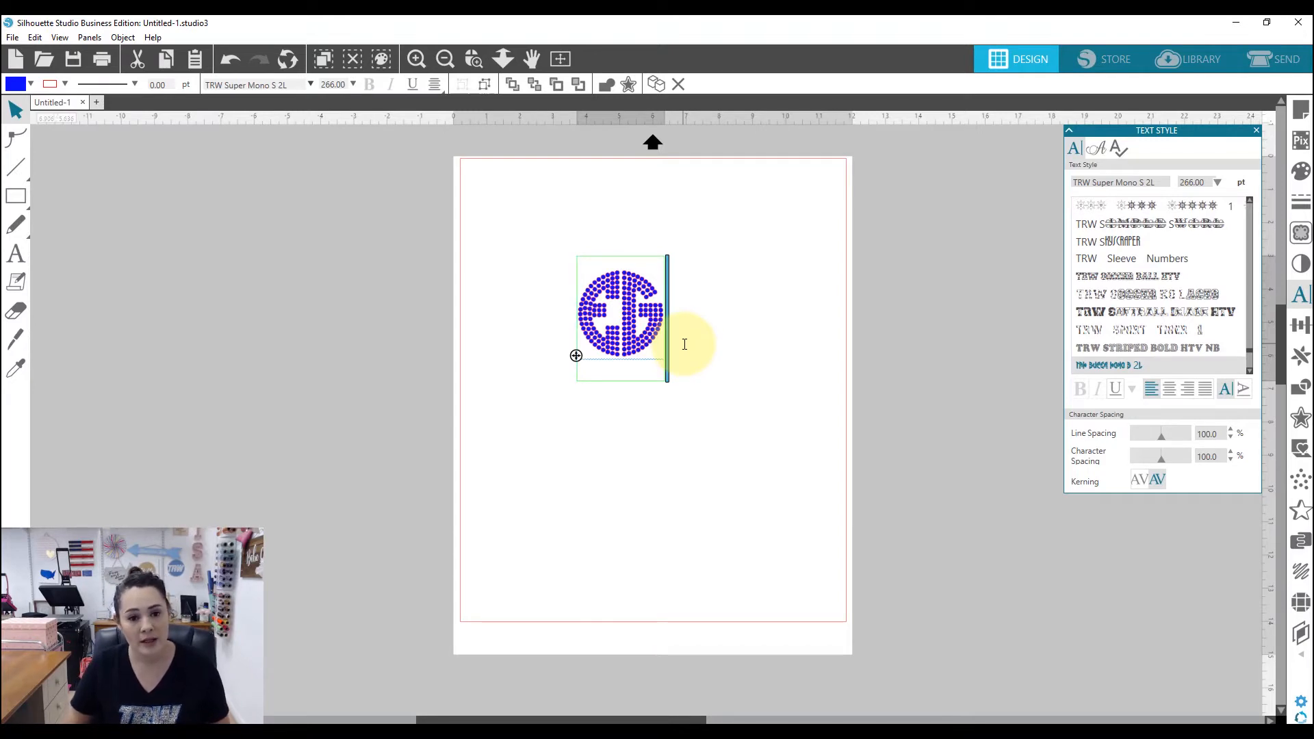
{"action": "left_click", "coordinate": [727, 430]}
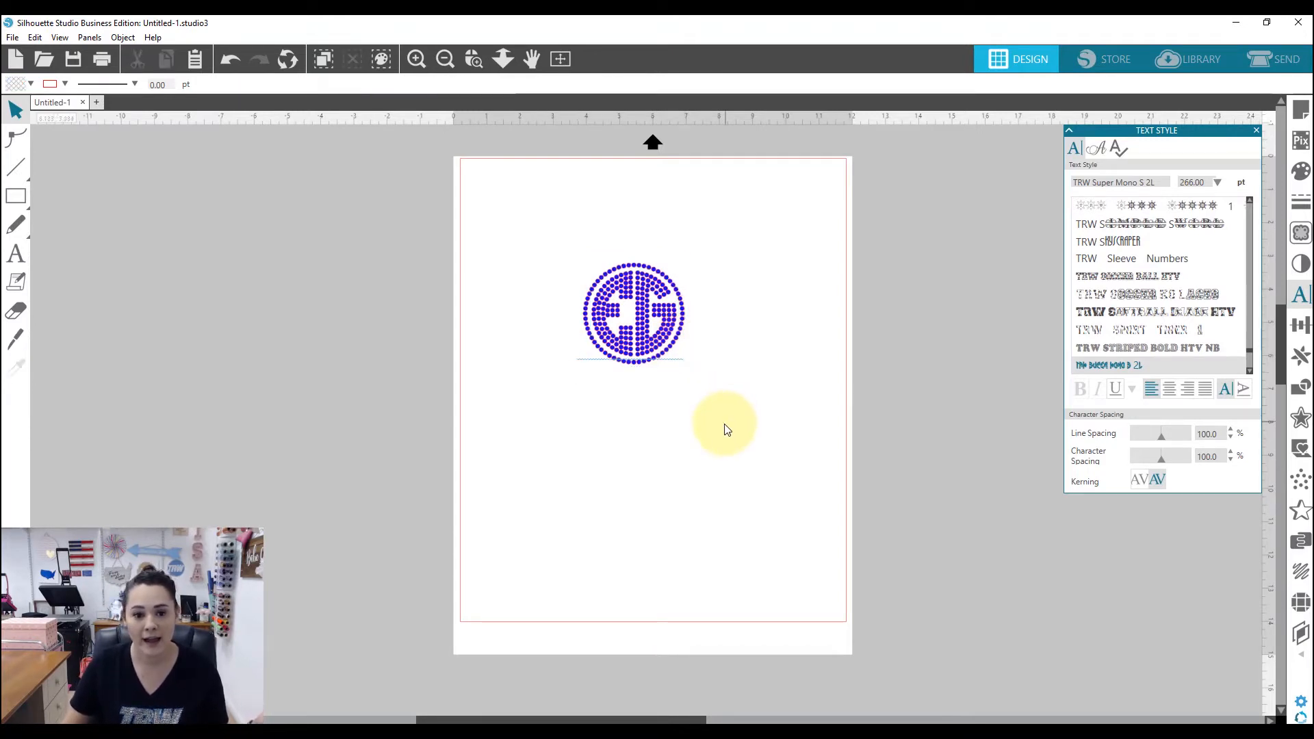
{"action": "left_click_drag", "start_coordinate": [644, 345], "coordinate": [637, 303]}
{"action": "left_click", "coordinate": [637, 302]}
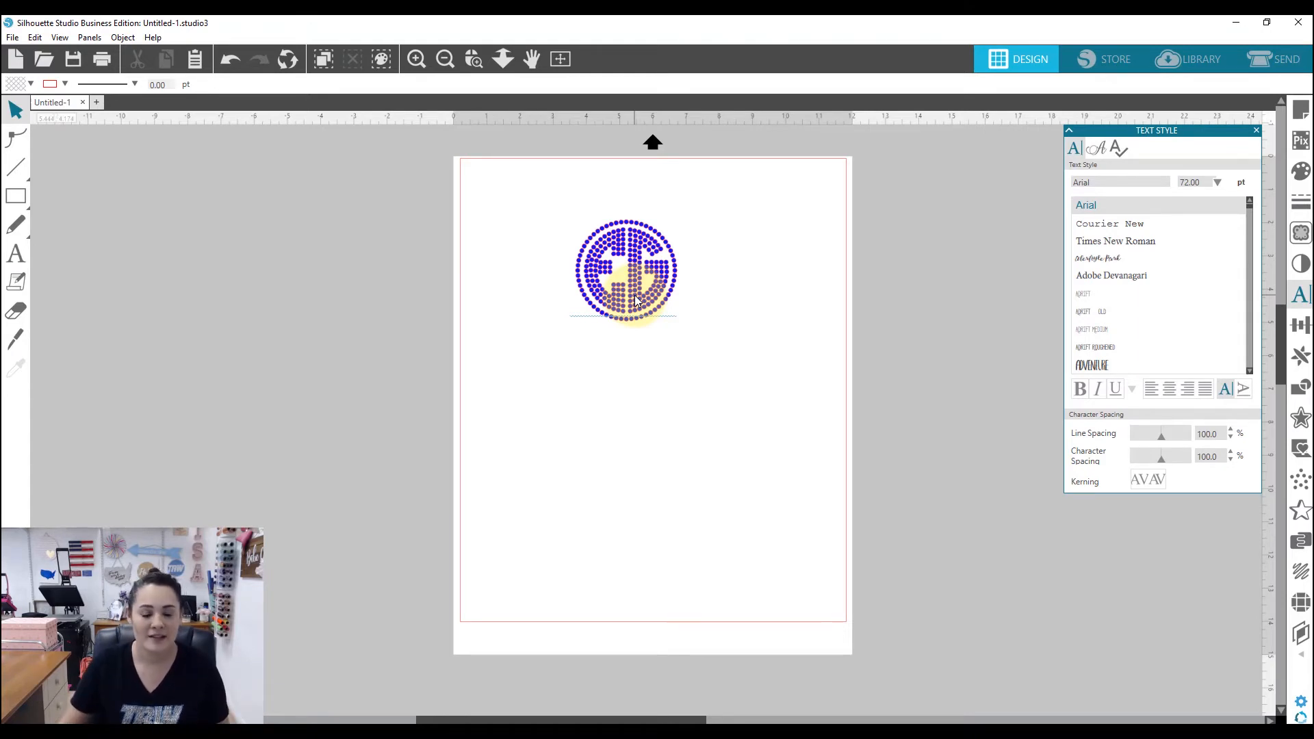
{"action": "left_click_drag", "start_coordinate": [636, 302], "coordinate": [636, 287]}
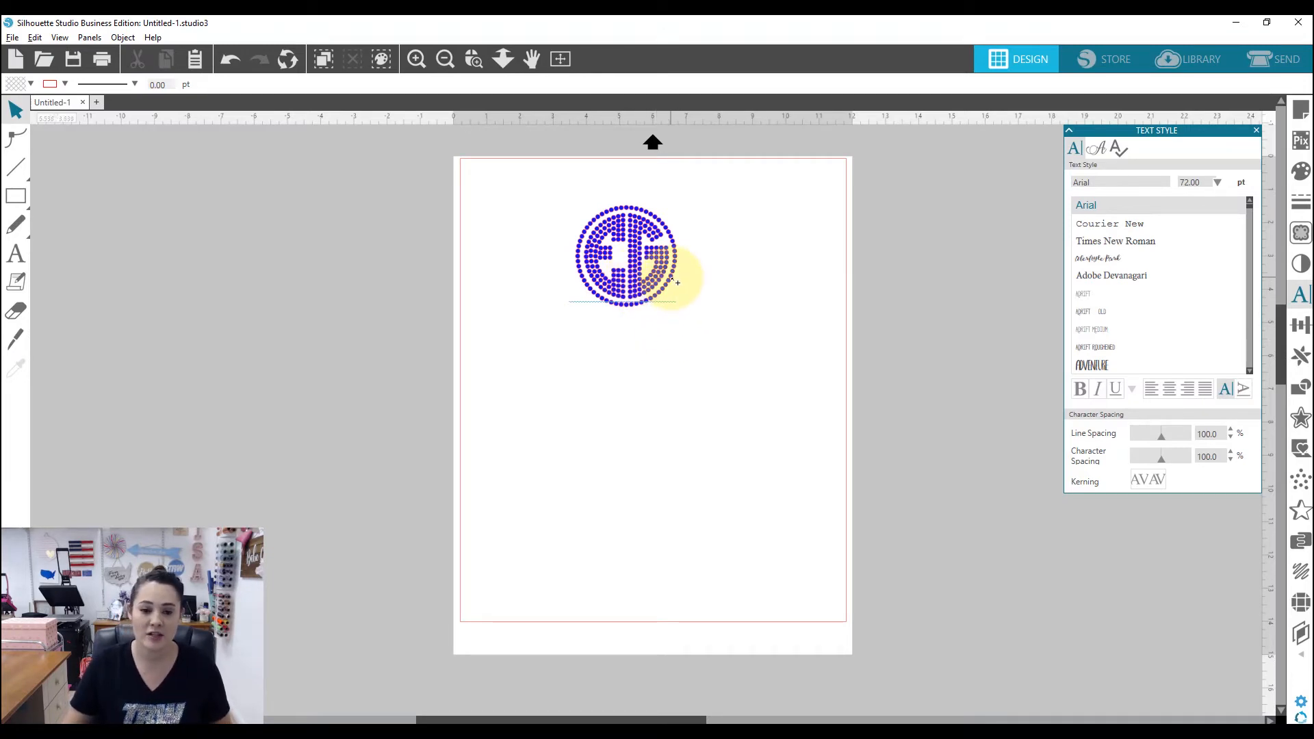
Step: Duplicate the bordered monogram directly below the original and set the copy's font to TRW Super Mono V 2L
{"action": "left_click_drag", "start_coordinate": [676, 281], "coordinate": [677, 412]}
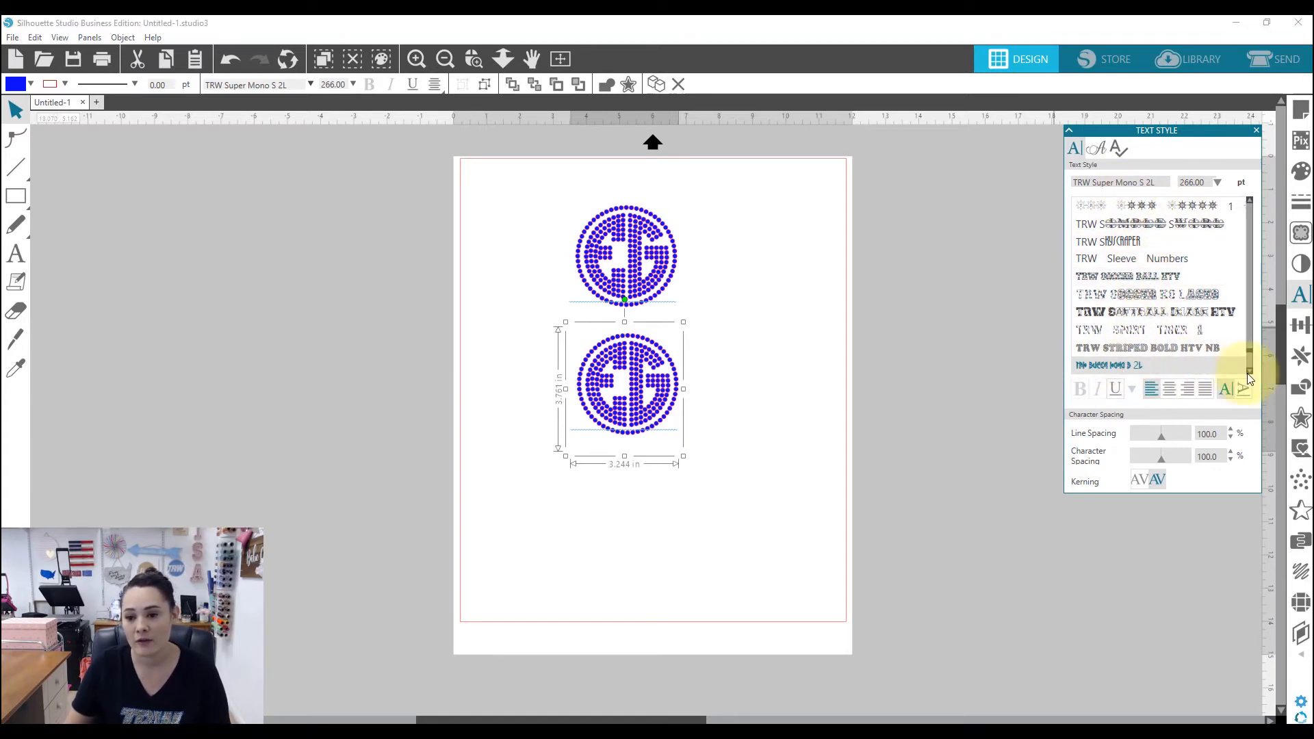
{"action": "scroll", "coordinate": [1248, 371], "scroll_direction": "down", "scroll_amount": 5}
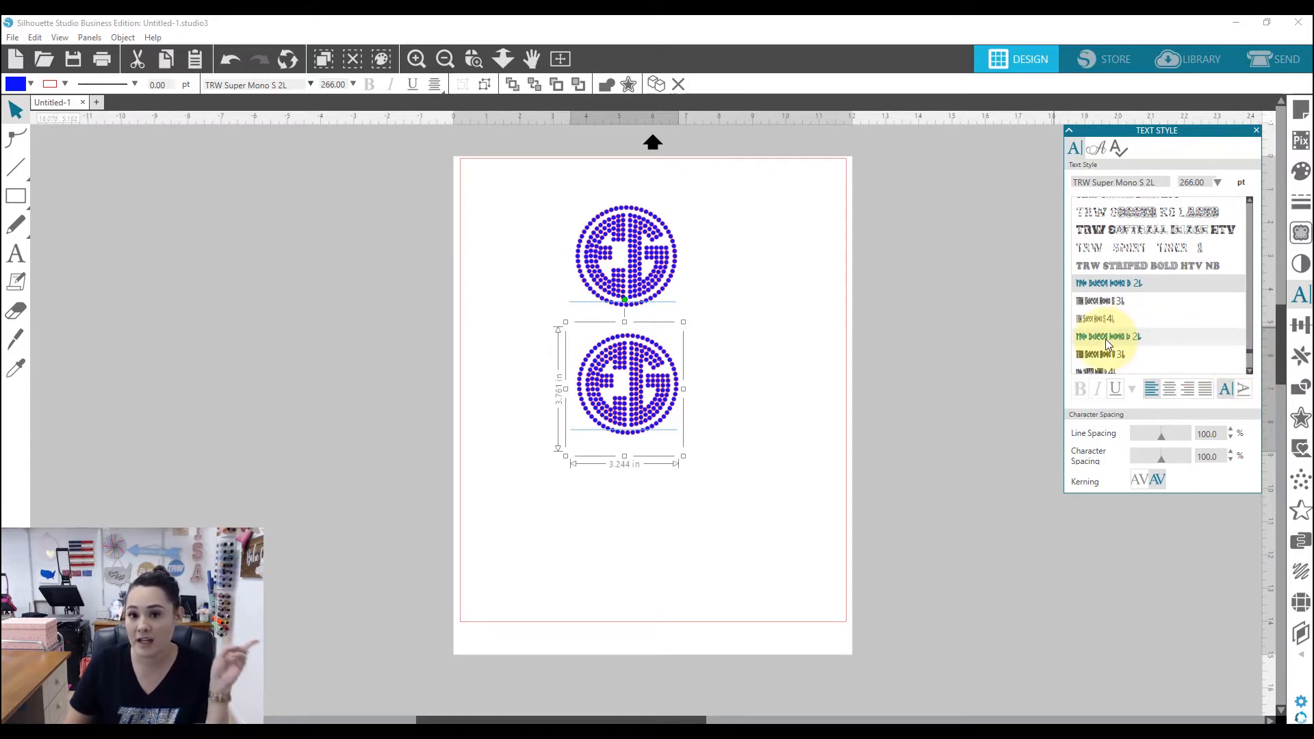
{"action": "left_click", "coordinate": [1105, 339]}
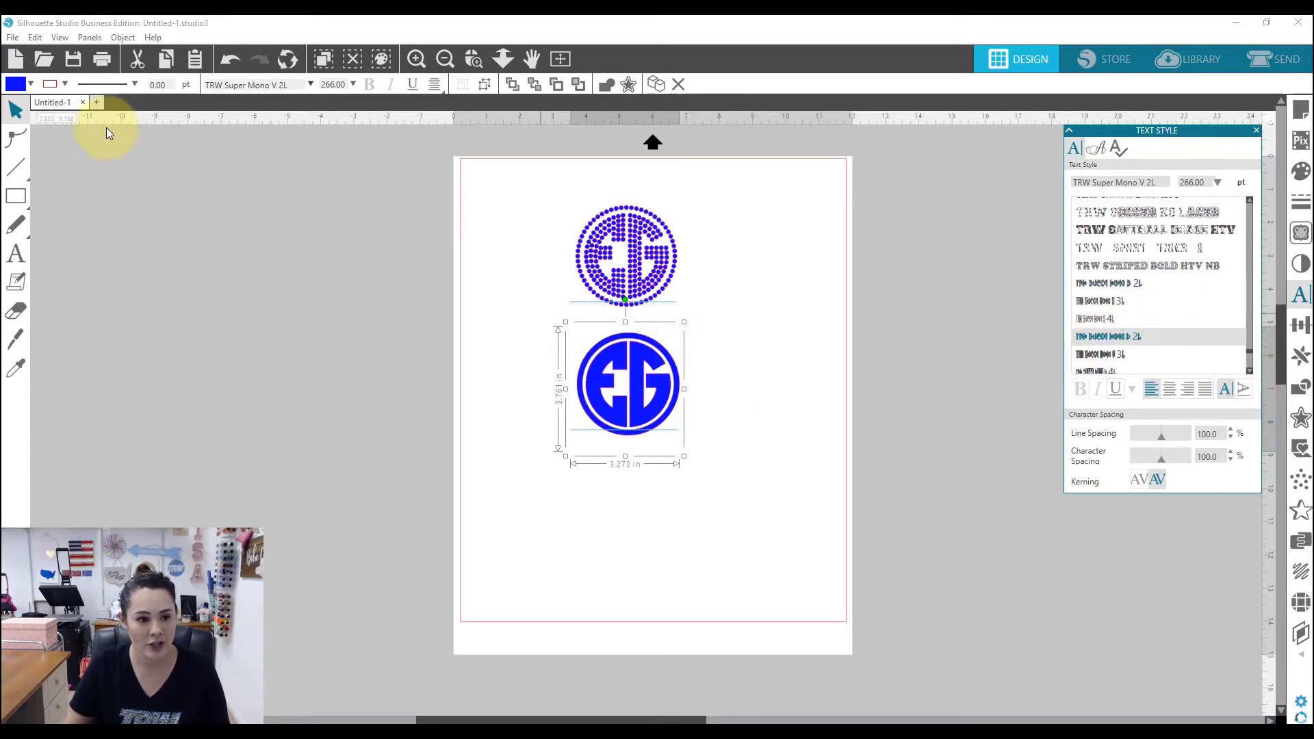
Step: Fill the solid monogram copy with pink and place it over the rhinestone monogram, sent to the back
{"action": "left_click", "coordinate": [30, 84]}
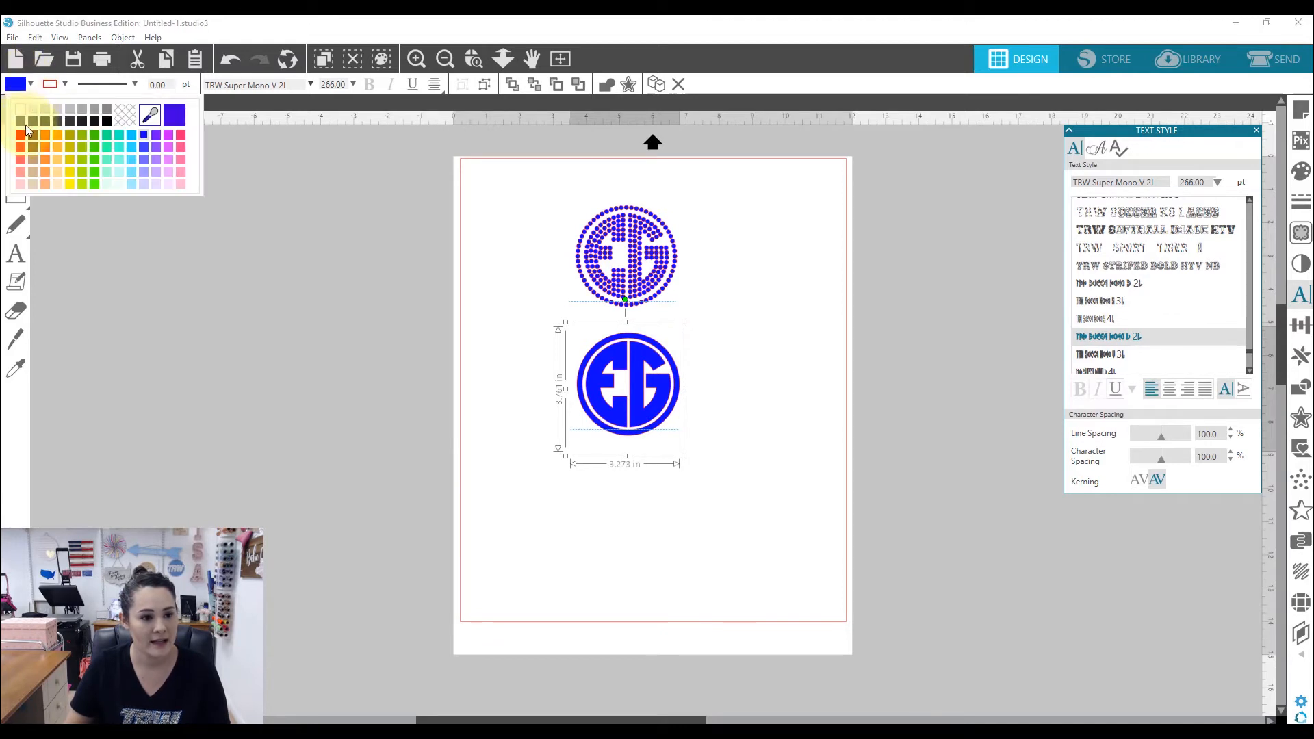
{"action": "left_click", "coordinate": [180, 146]}
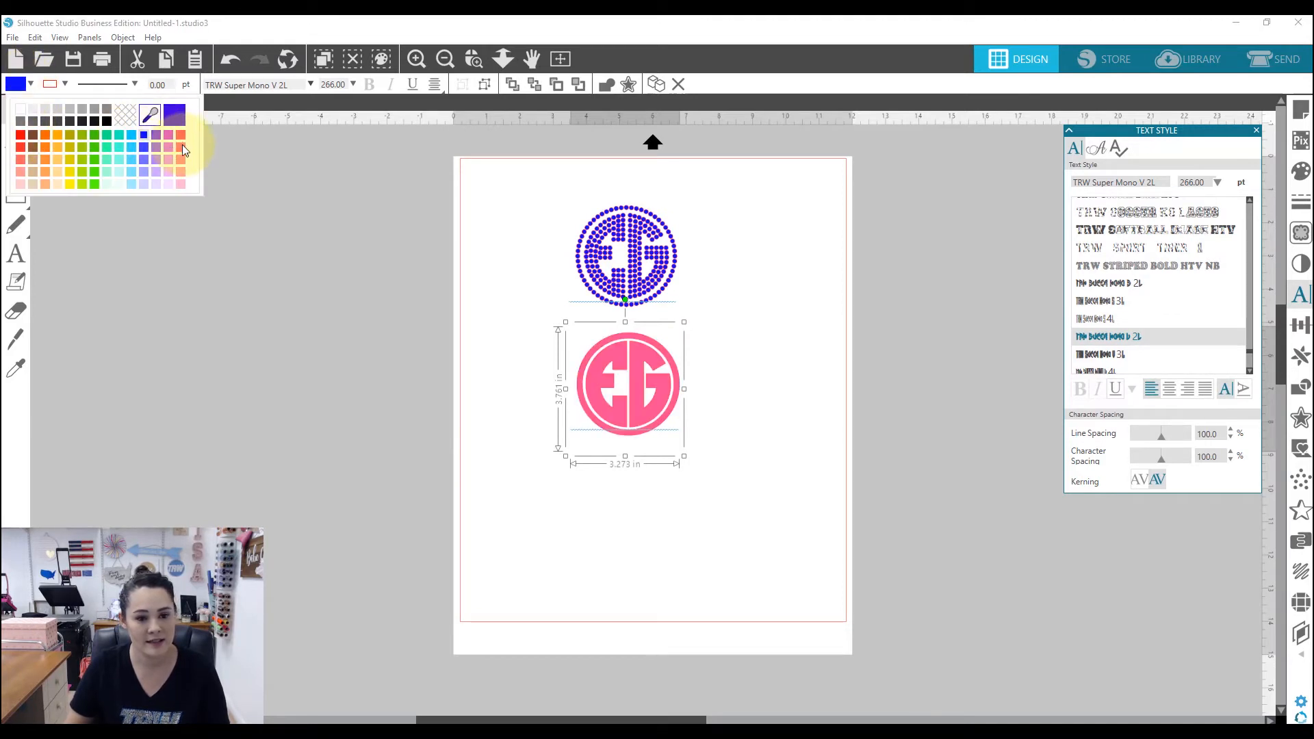
{"action": "left_click_drag", "start_coordinate": [661, 391], "coordinate": [650, 272]}
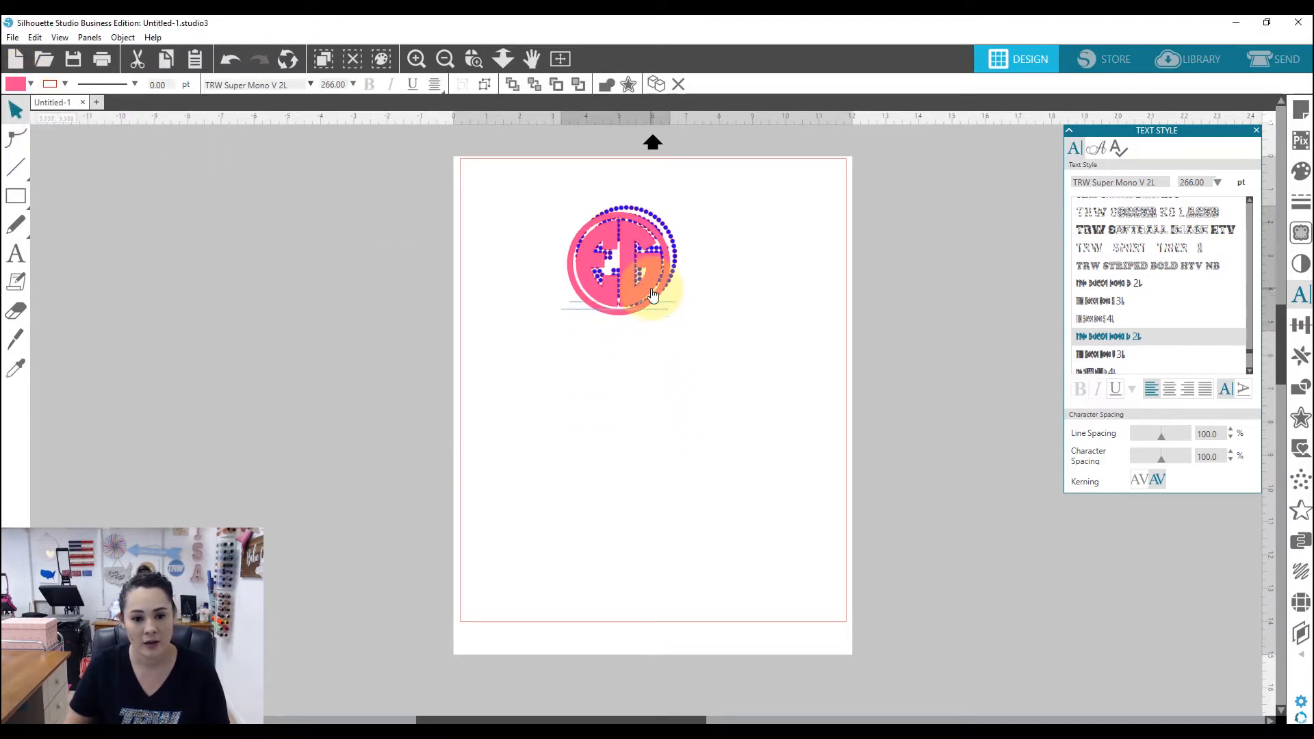
{"action": "right_click", "coordinate": [636, 250]}
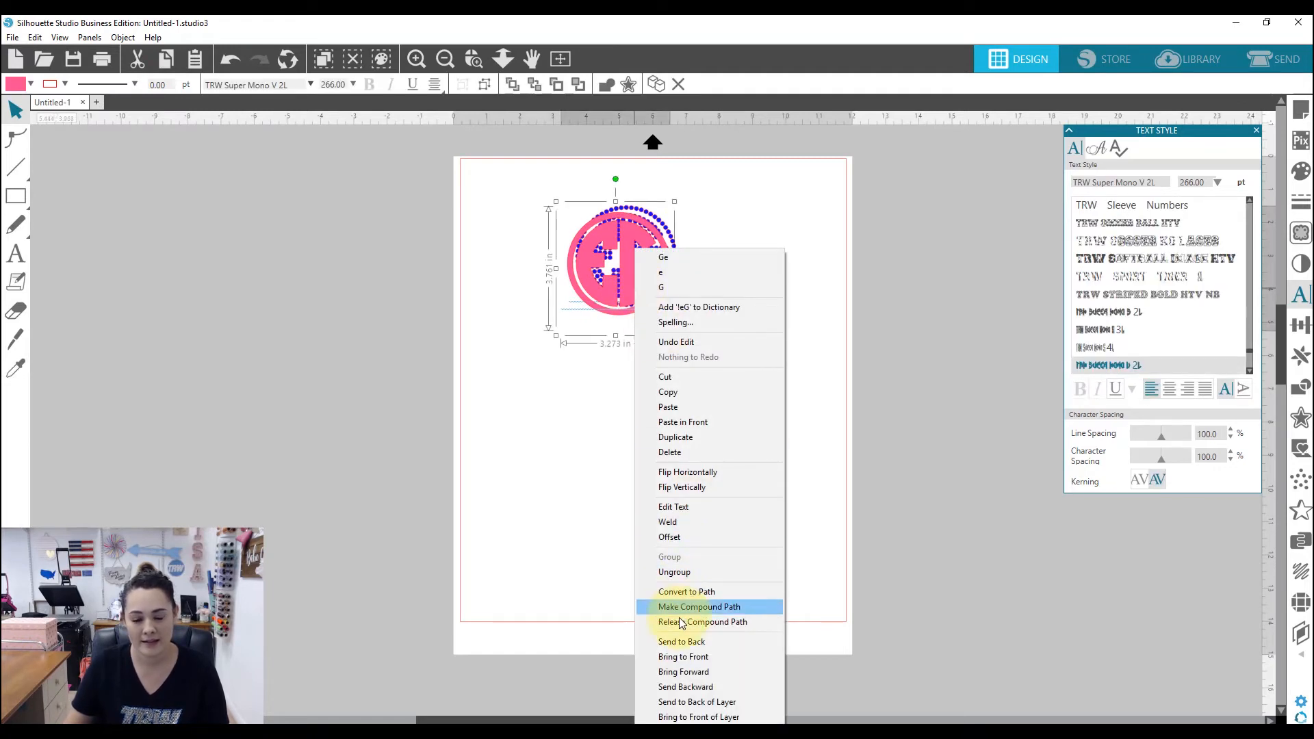
{"action": "left_click", "coordinate": [680, 642]}
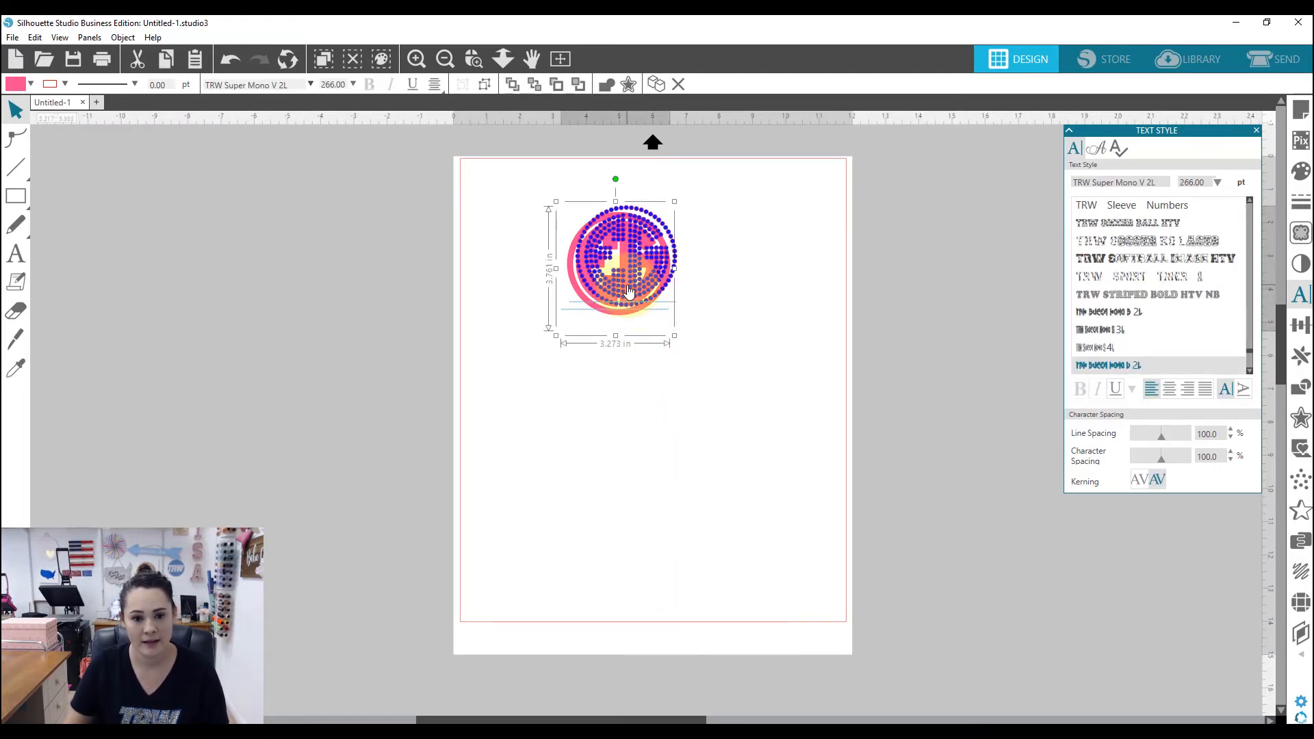
Step: Align the pink solid monogram precisely behind the blue rhinestone monogram so the circles and letters line up
{"action": "left_click_drag", "start_coordinate": [631, 287], "coordinate": [640, 271]}
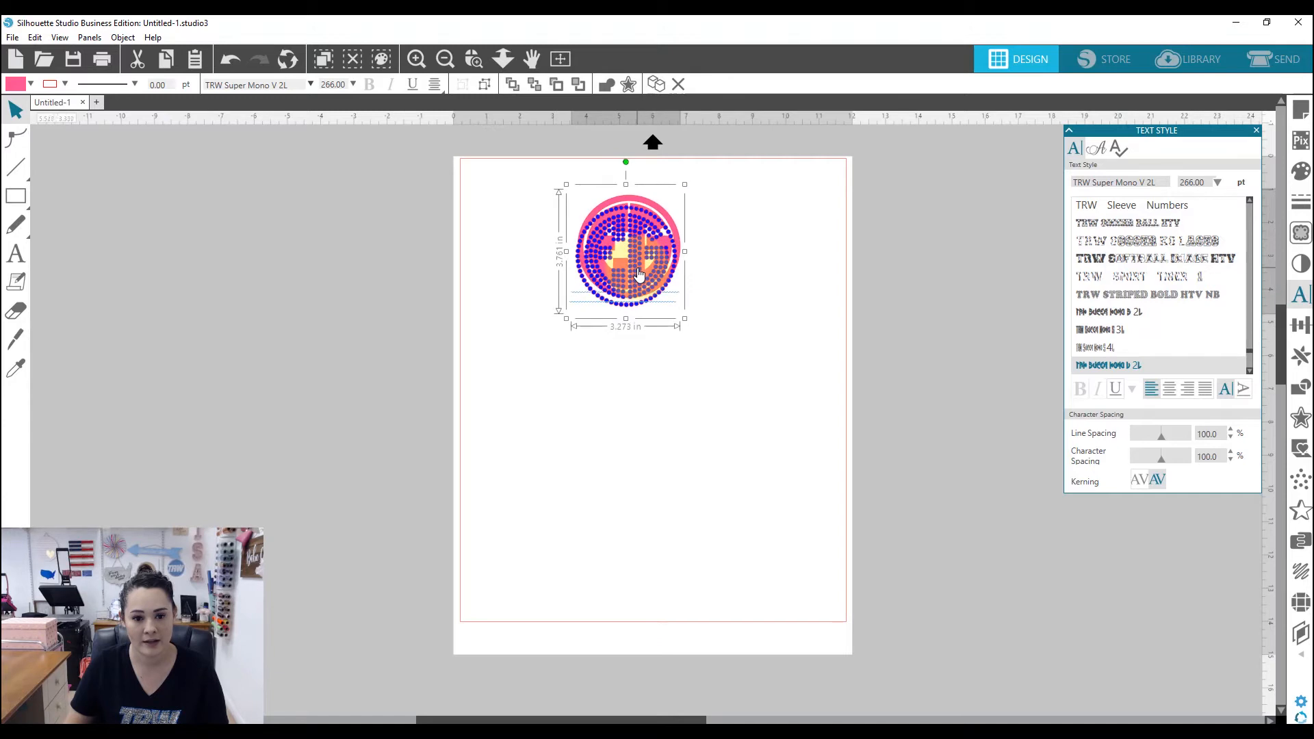
{"action": "key", "text": "Down"}
{"action": "key", "text": "Down"}
{"action": "key", "text": "Down"}
{"action": "key", "text": "Down"}
{"action": "key", "text": "Left"}
{"action": "key", "text": "Left"}
{"action": "key", "text": "Left"}
{"action": "key", "text": "Left"}
{"action": "key", "text": "Left"}
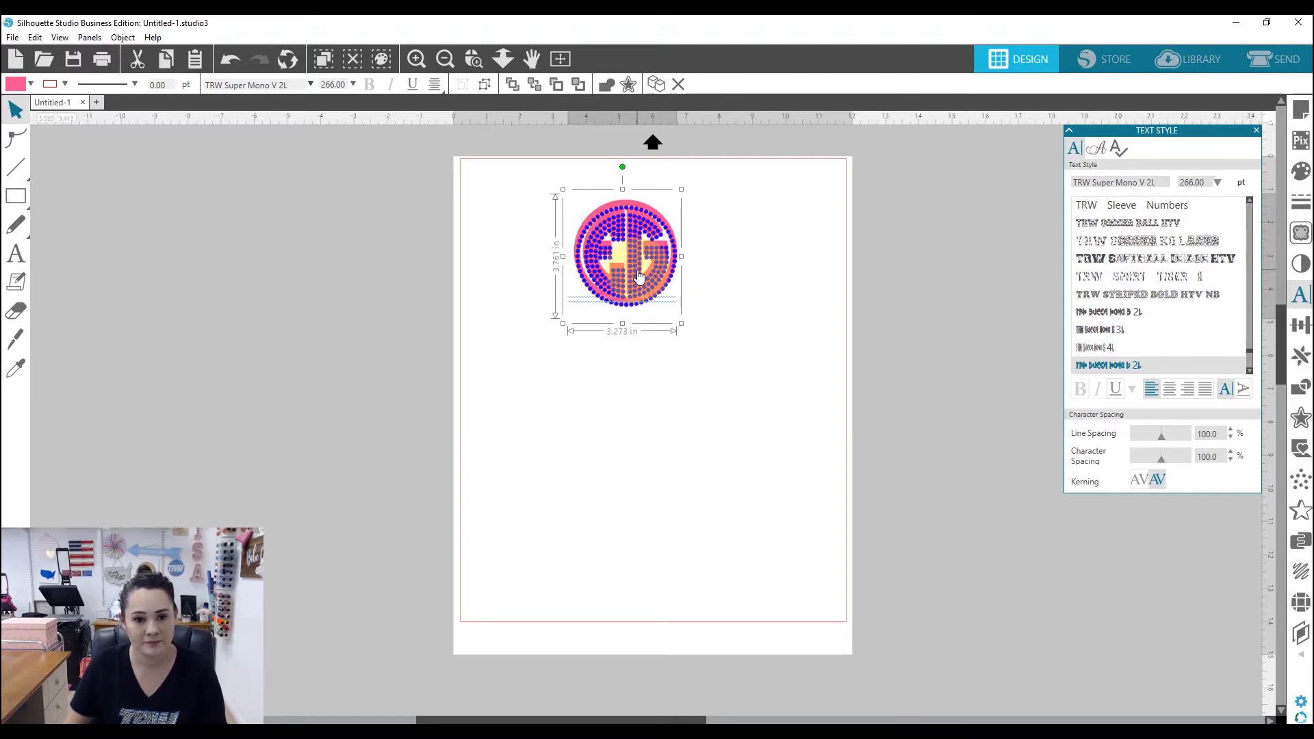
{"action": "key", "text": "Down"}
{"action": "key", "text": "Down"}
{"action": "key", "text": "Down"}
{"action": "key", "text": "Down"}
{"action": "key", "text": "Down"}
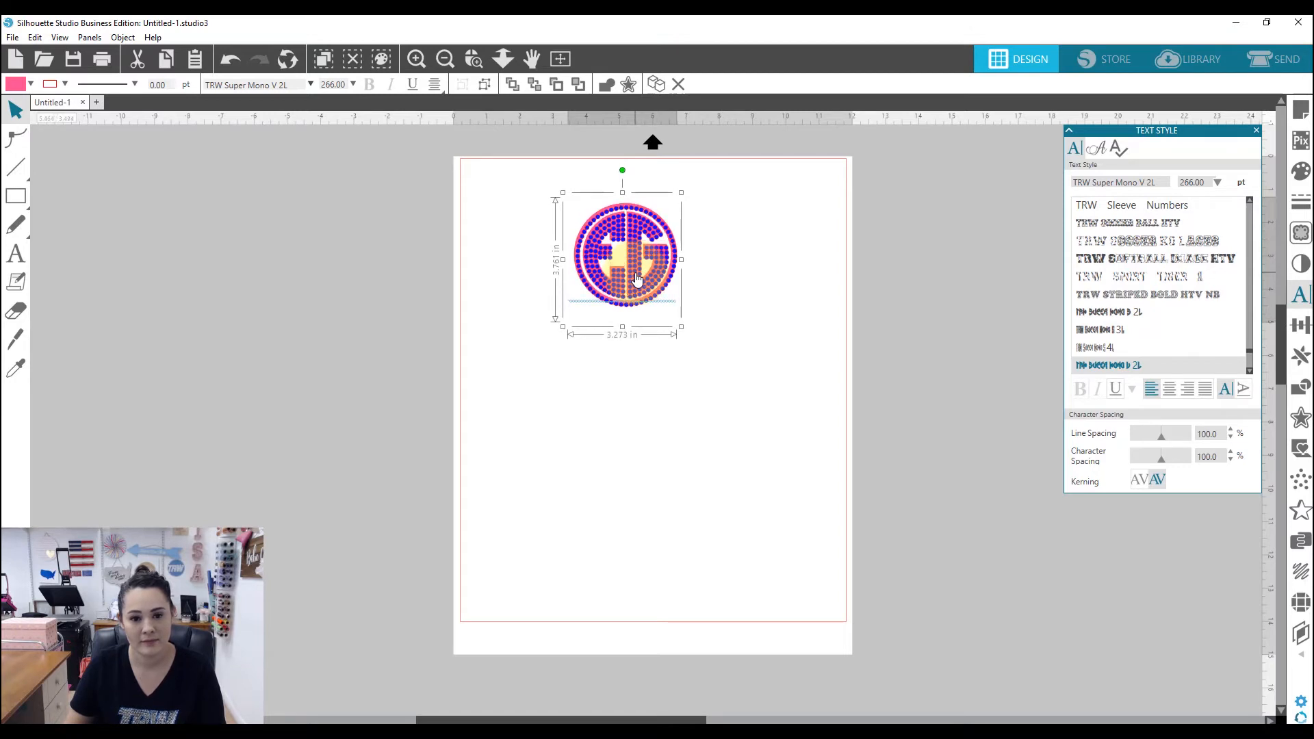
{"action": "key", "text": "Down"}
{"action": "key", "text": "Left"}
{"action": "key", "text": "Right"}
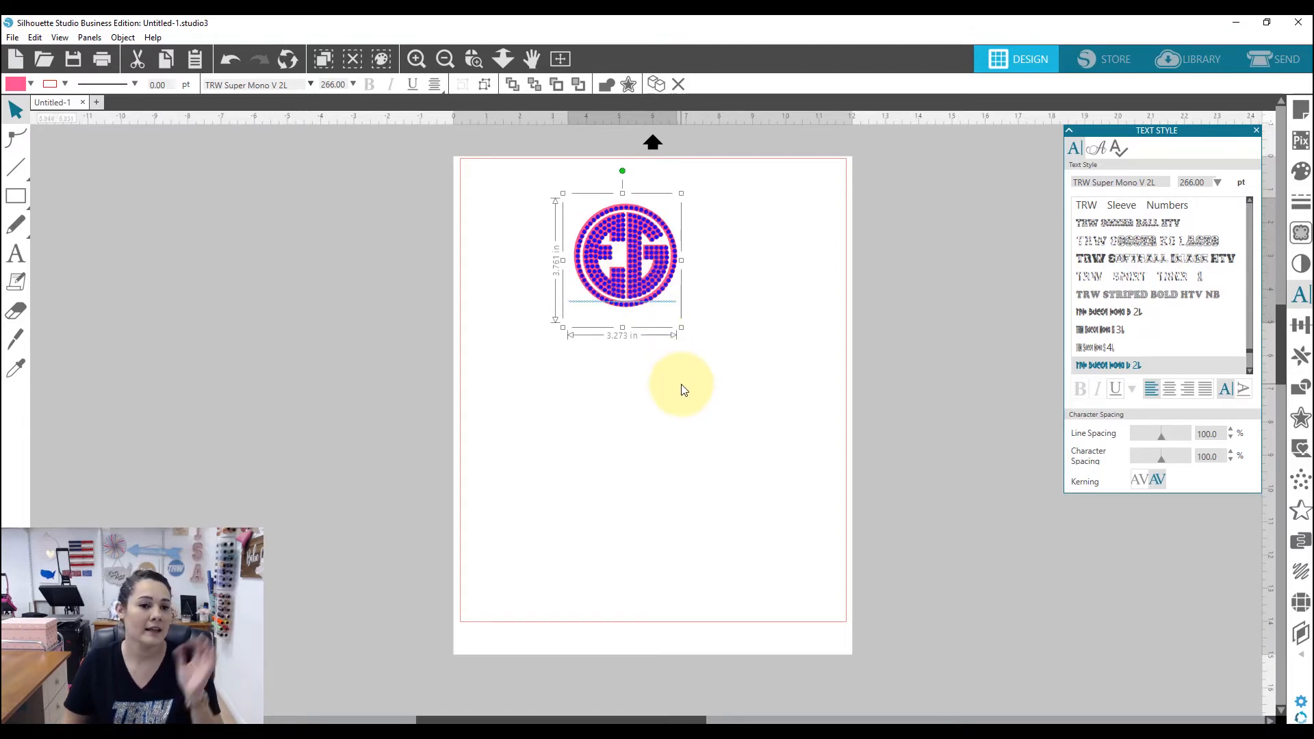
{"action": "key", "text": "Right"}
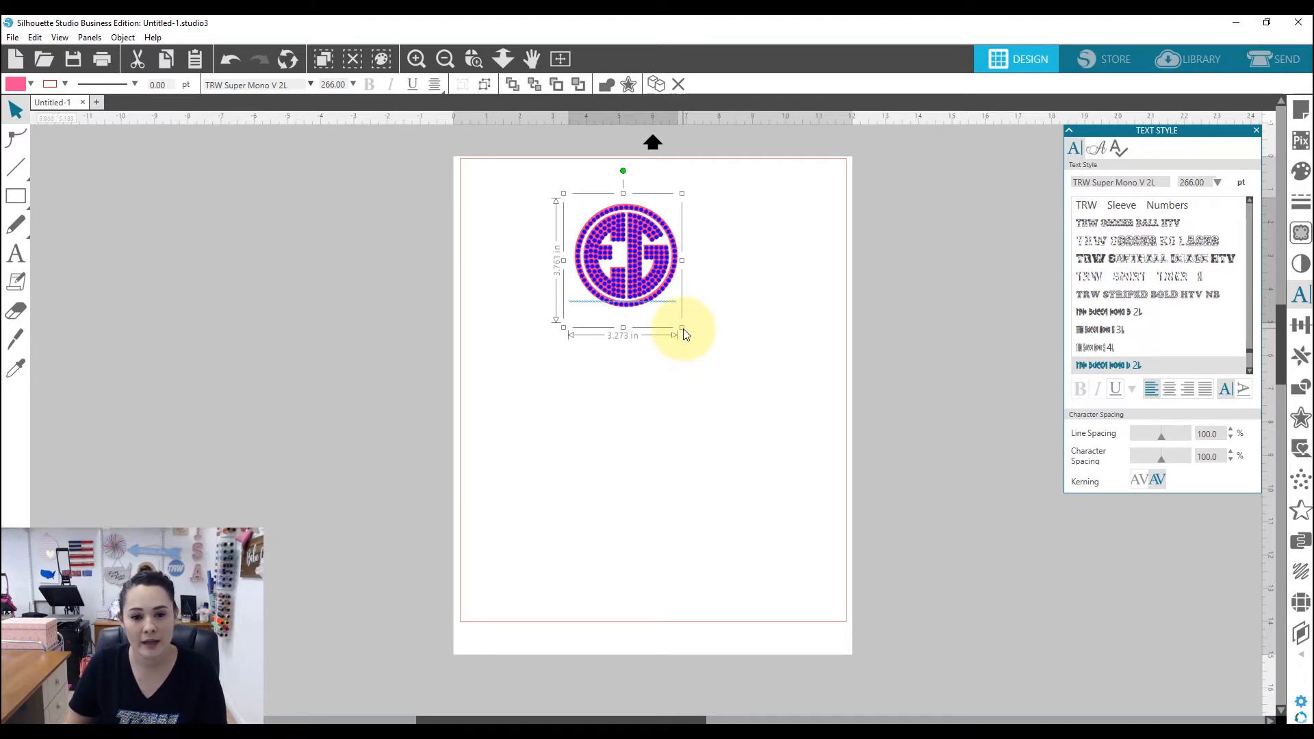
{"action": "key", "text": "Down"}
{"action": "key", "text": "Up"}
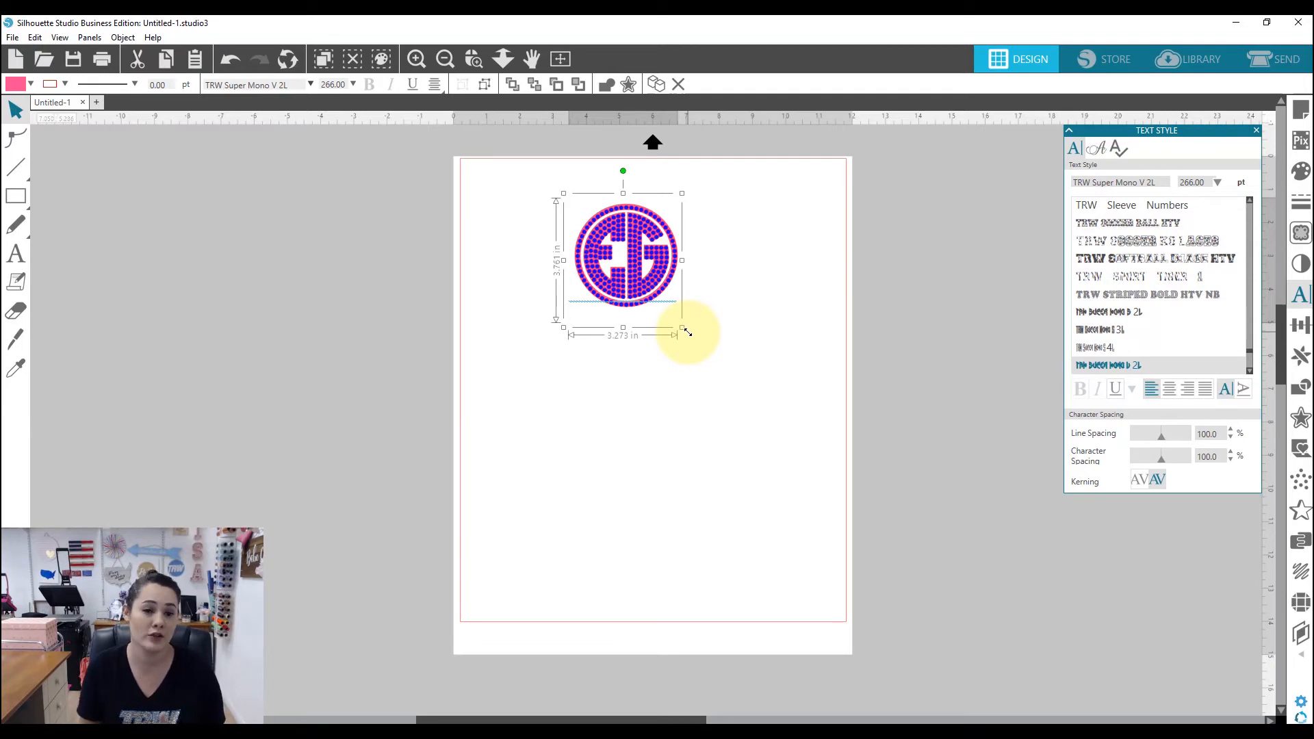
Step: Move both two-letter monogram layers off the page into the empty area beside it
{"action": "left_click_drag", "start_coordinate": [649, 299], "coordinate": [443, 295]}
{"action": "left_click_drag", "start_coordinate": [578, 242], "coordinate": [292, 233]}
{"action": "left_click_drag", "start_coordinate": [264, 177], "coordinate": [265, 281]}
Step: Add a new text object reading "lPm" near the middle of the empty page
{"action": "left_click", "coordinate": [9, 262]}
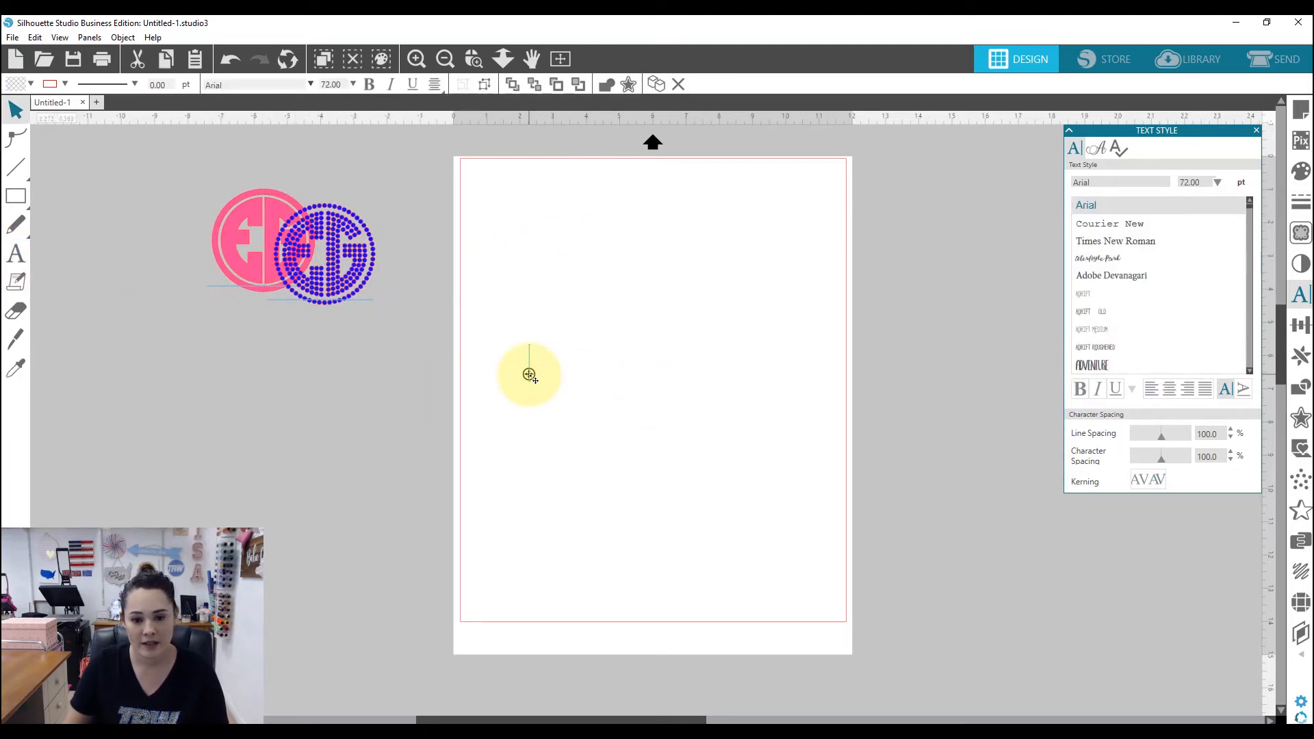
{"action": "left_click", "coordinate": [528, 374]}
{"action": "type", "text": "I"}
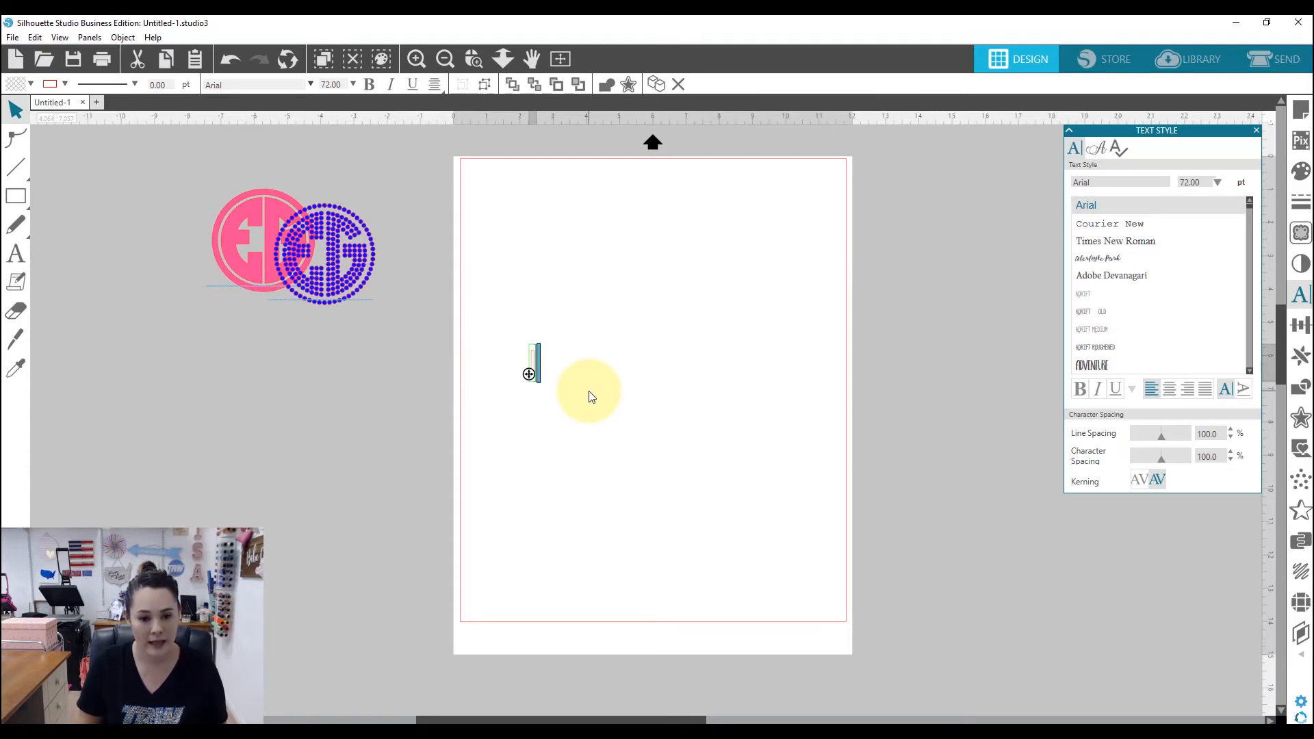
{"action": "type", "text": "Pm"}
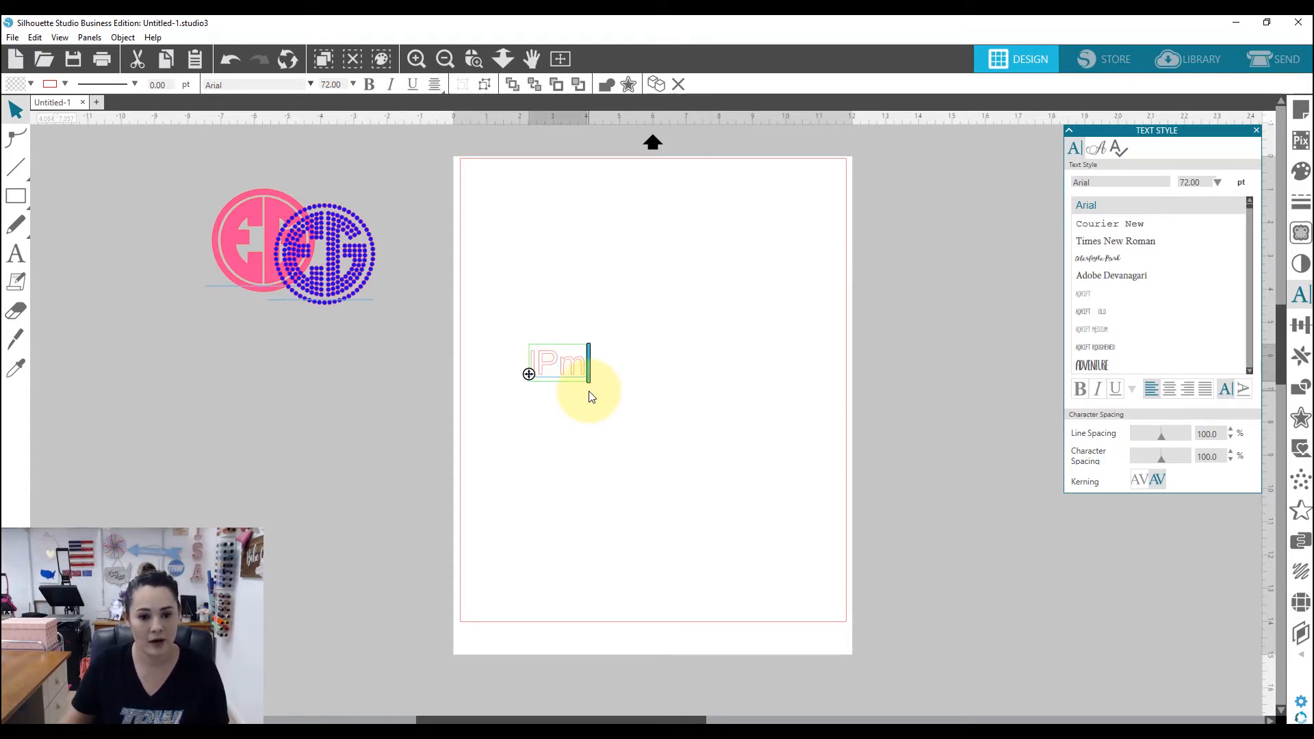
Step: Change the font of the whole "lPm" text to TRW Super Mono S 3L
{"action": "left_click_drag", "start_coordinate": [580, 360], "coordinate": [505, 364]}
{"action": "left_click", "coordinate": [1101, 182]}
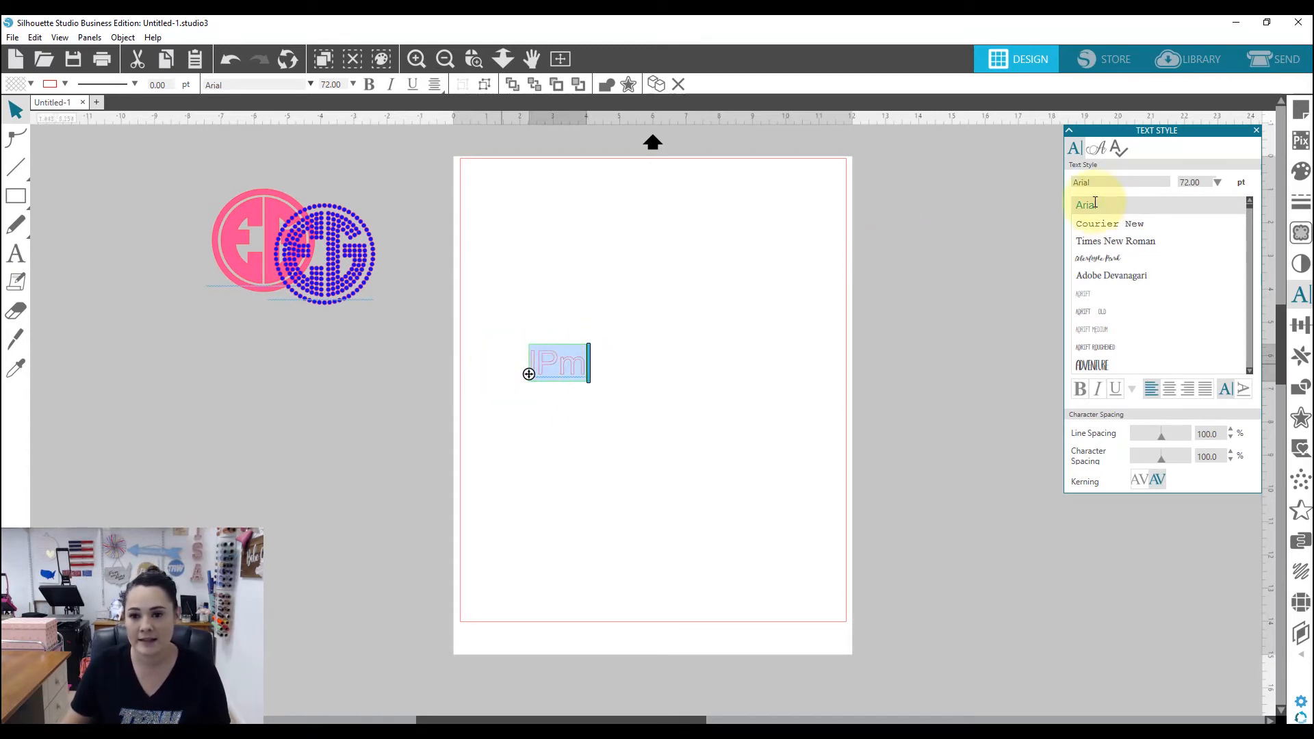
{"action": "type", "text": "trw super Mono S 2L"}
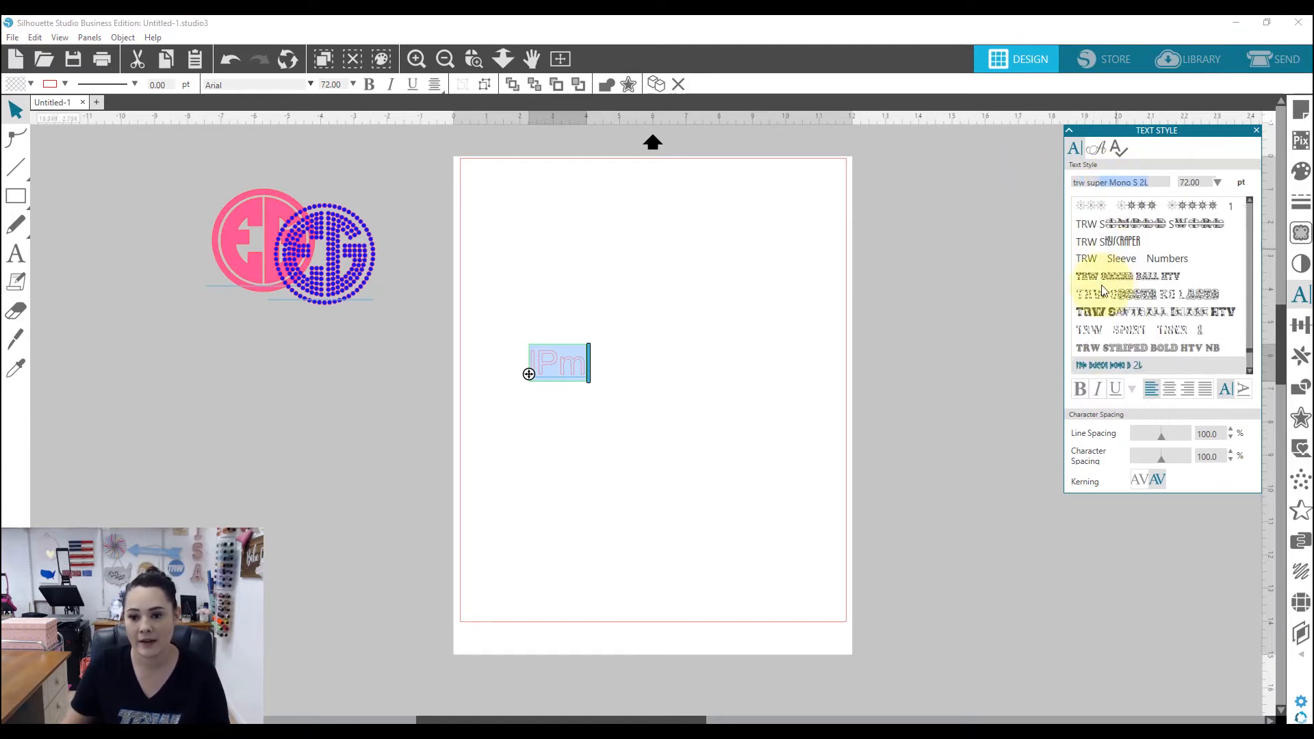
{"action": "left_click", "coordinate": [1096, 360]}
{"action": "scroll", "coordinate": [1136, 339], "scroll_direction": "down", "scroll_amount": 1}
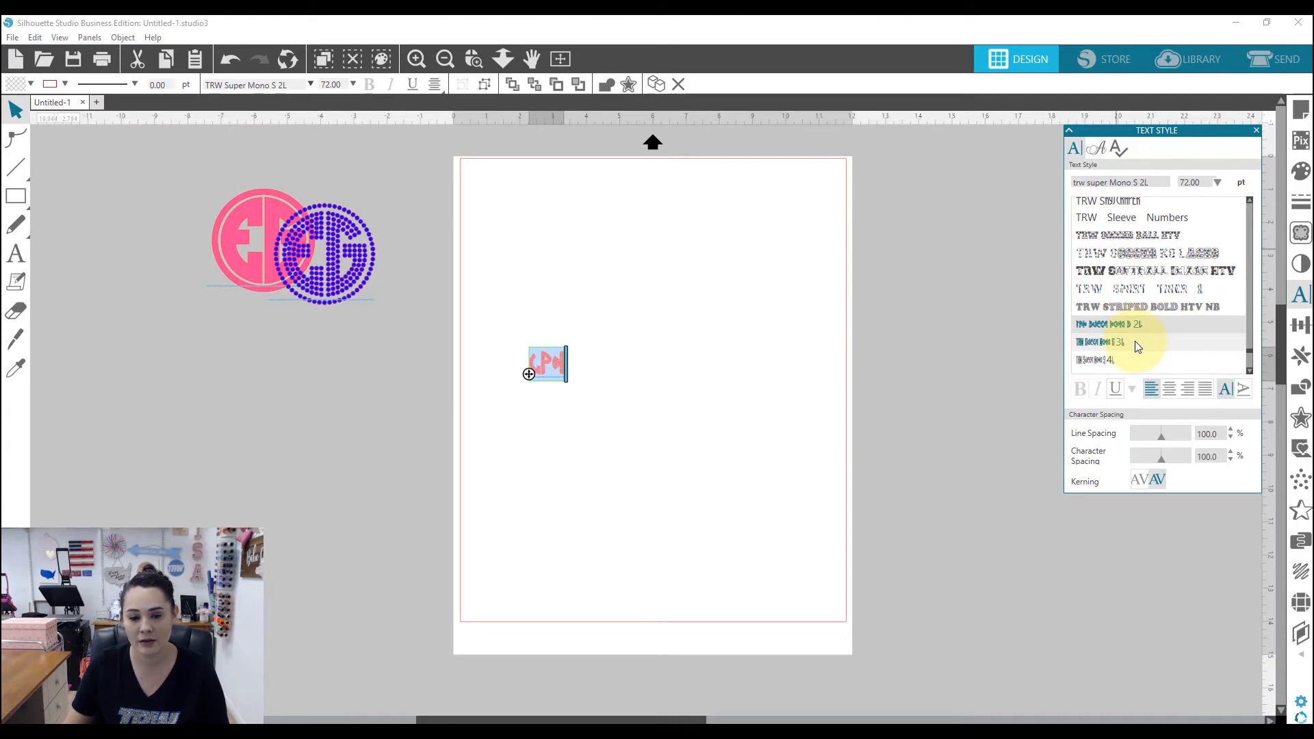
{"action": "left_click", "coordinate": [1122, 342]}
Step: Enlarge the three-letter rhinestone monogram to about 403 pt and fill it with blue
{"action": "left_click", "coordinate": [565, 376]}
{"action": "left_click_drag", "start_coordinate": [565, 376], "coordinate": [709, 520]}
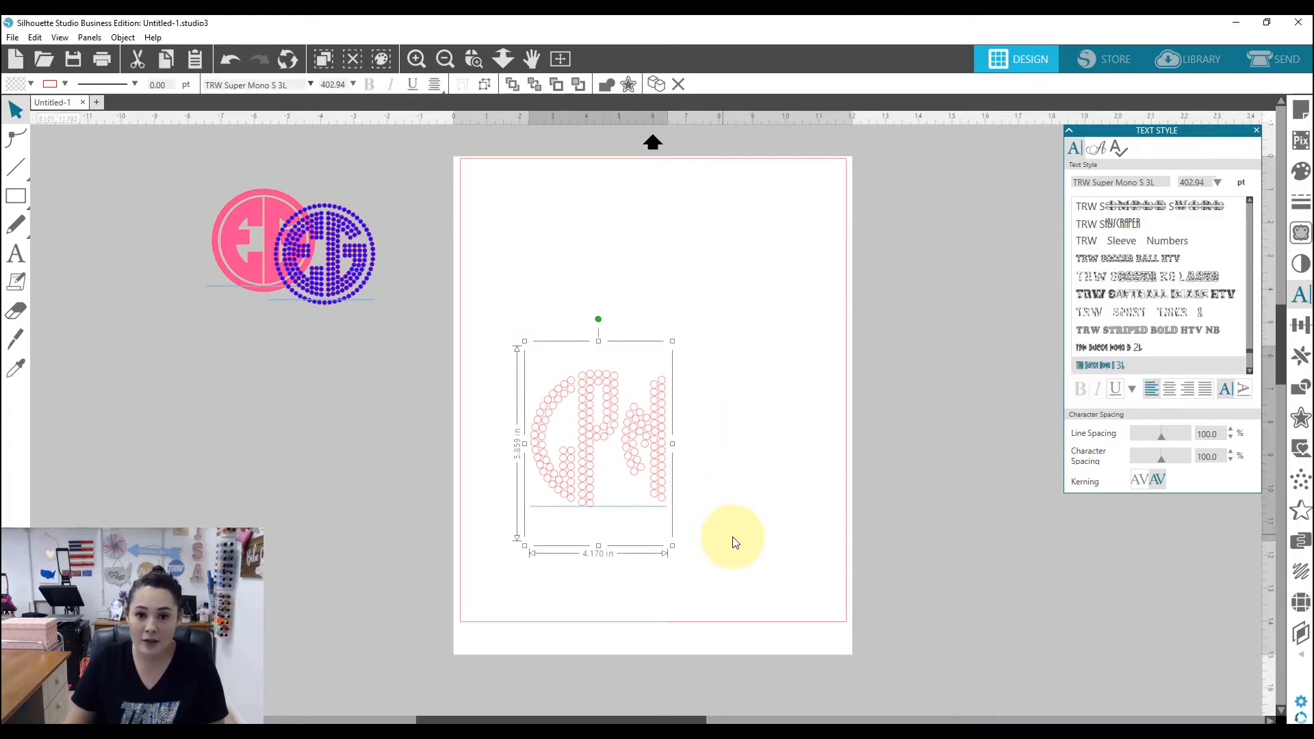
{"action": "left_click", "coordinate": [31, 83]}
{"action": "left_click", "coordinate": [149, 135]}
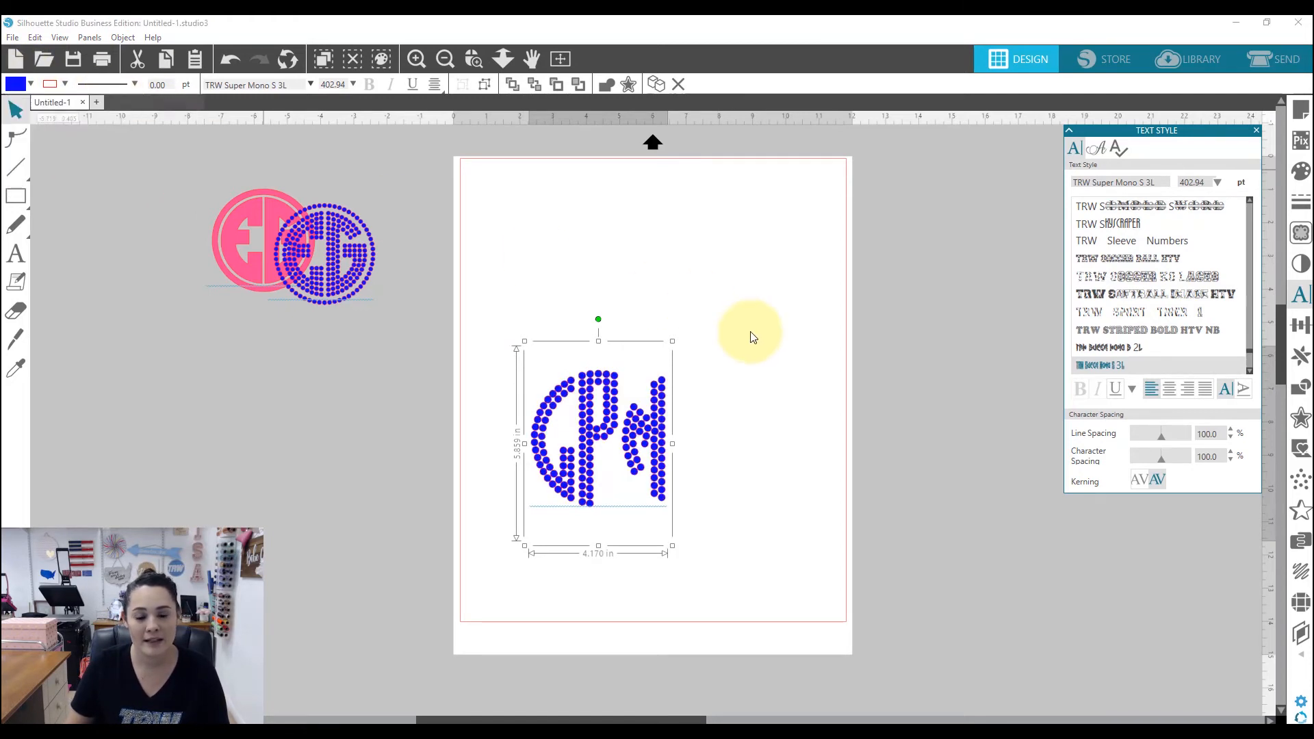
{"action": "left_click", "coordinate": [748, 331]}
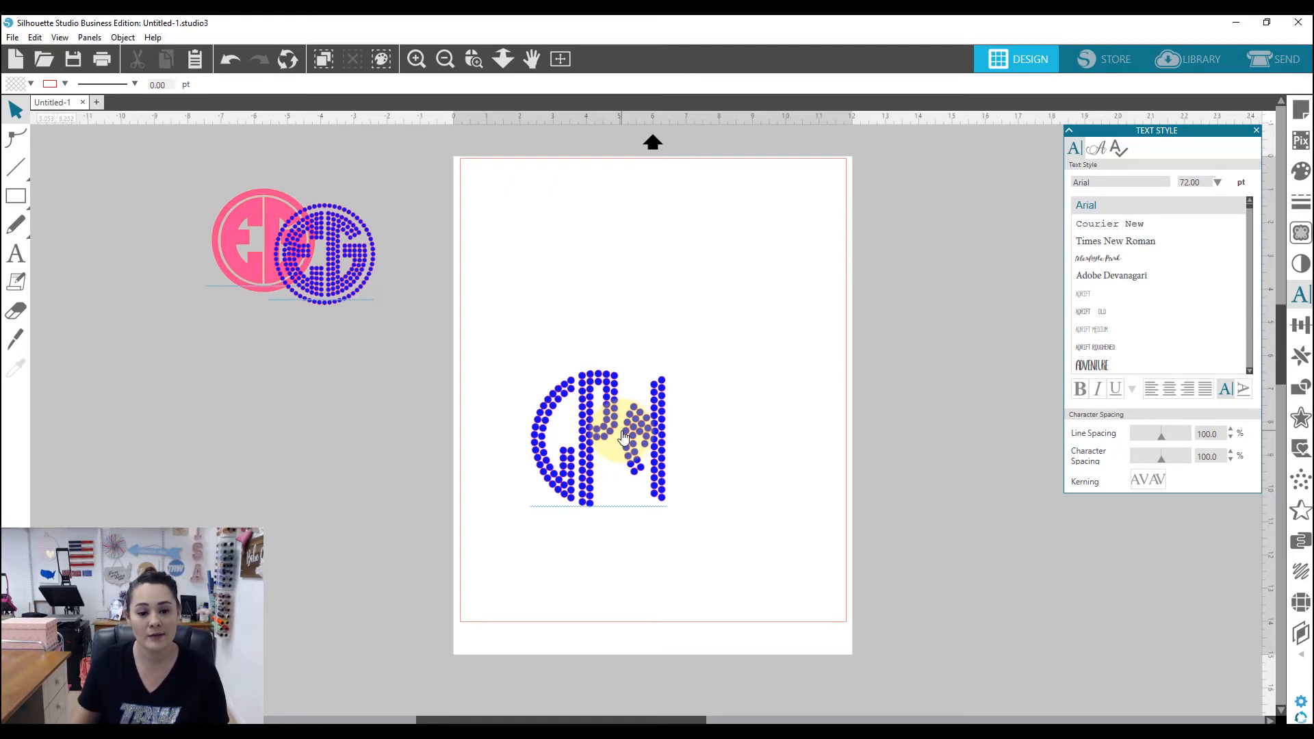
Step: Switch the monogram's last letter, M, to its alternate right-side form so it curves to complete the circle
{"action": "left_click", "coordinate": [609, 420]}
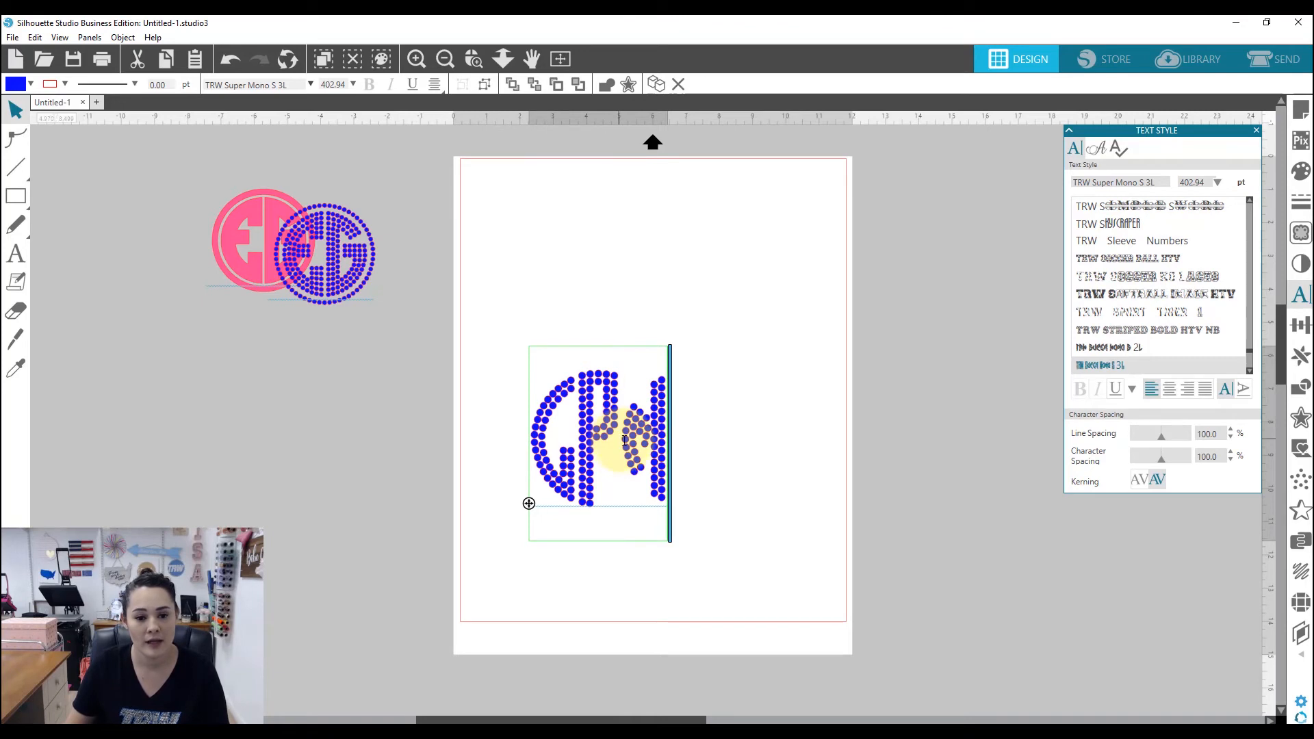
{"action": "left_click_drag", "start_coordinate": [618, 441], "coordinate": [670, 445]}
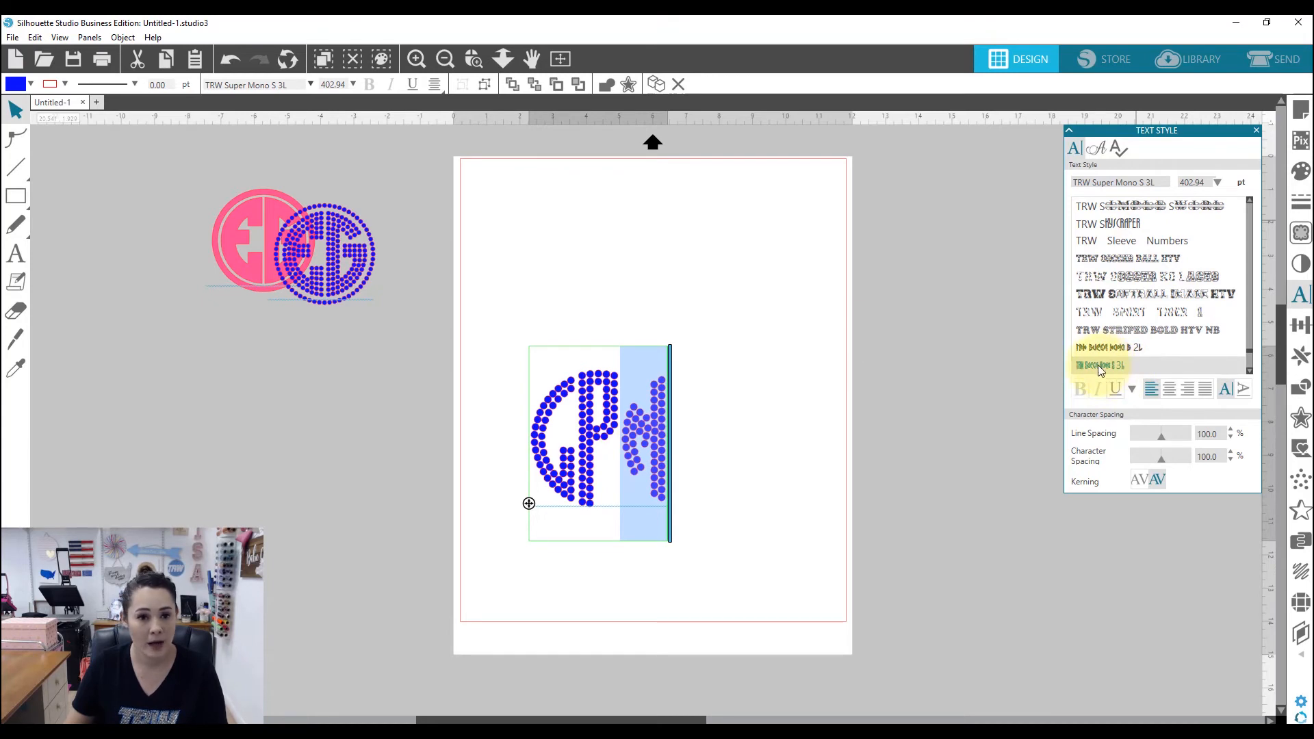
{"action": "left_click", "coordinate": [1135, 387]}
{"action": "left_click", "coordinate": [1135, 431]}
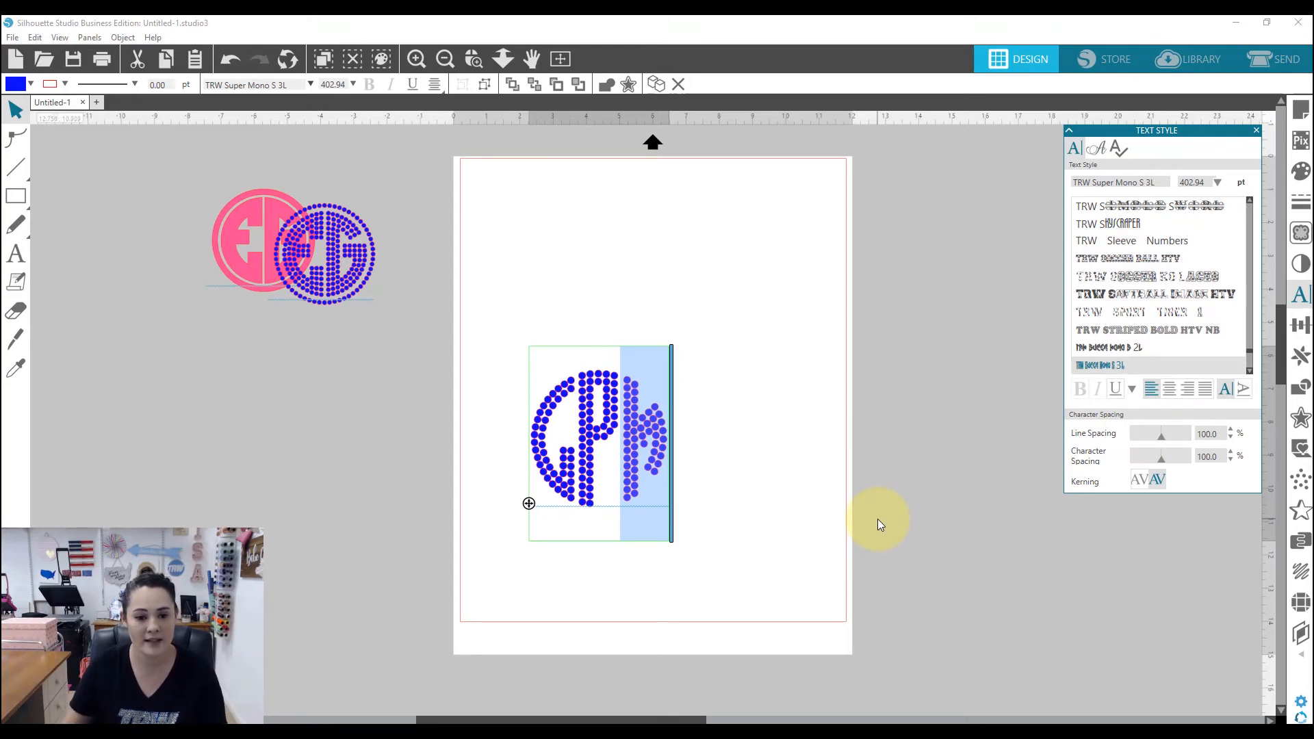
{"action": "left_click", "coordinate": [719, 520]}
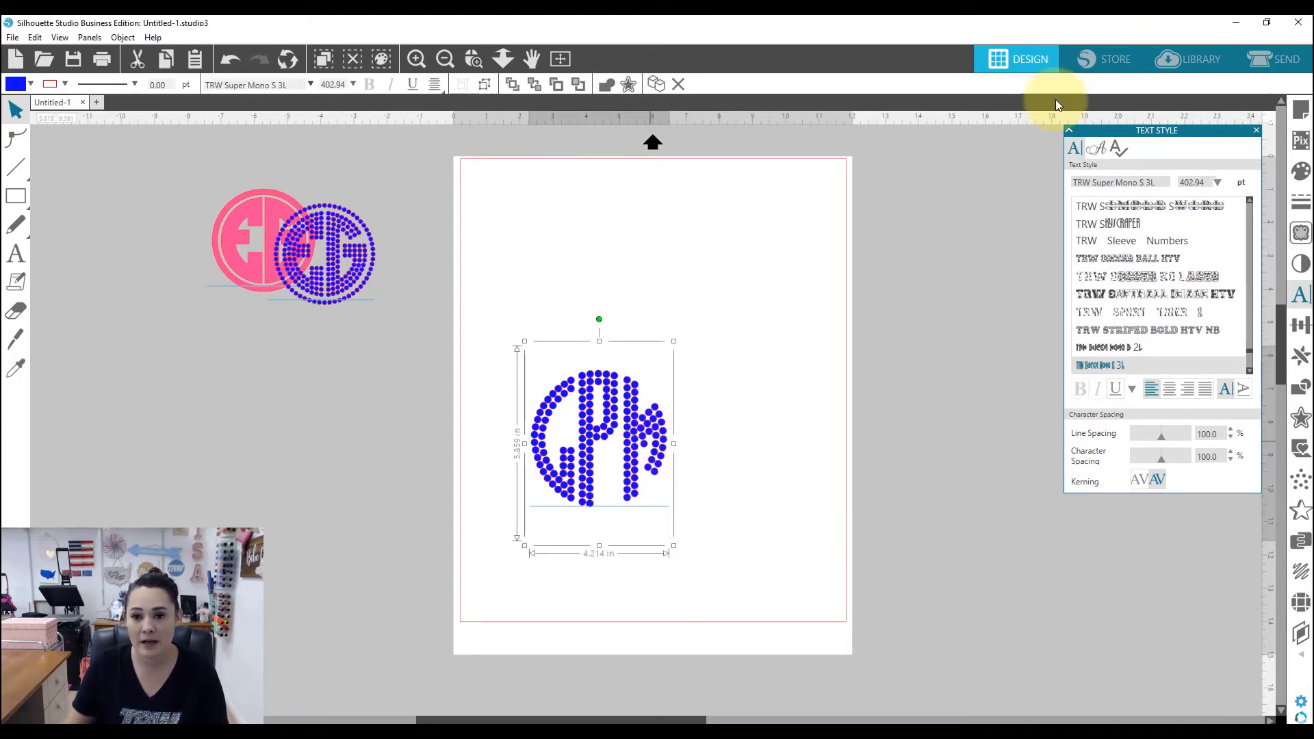
Step: Set the three-letter rhinestone monogram's font size to 248 pt
{"action": "left_click", "coordinate": [1236, 24]}
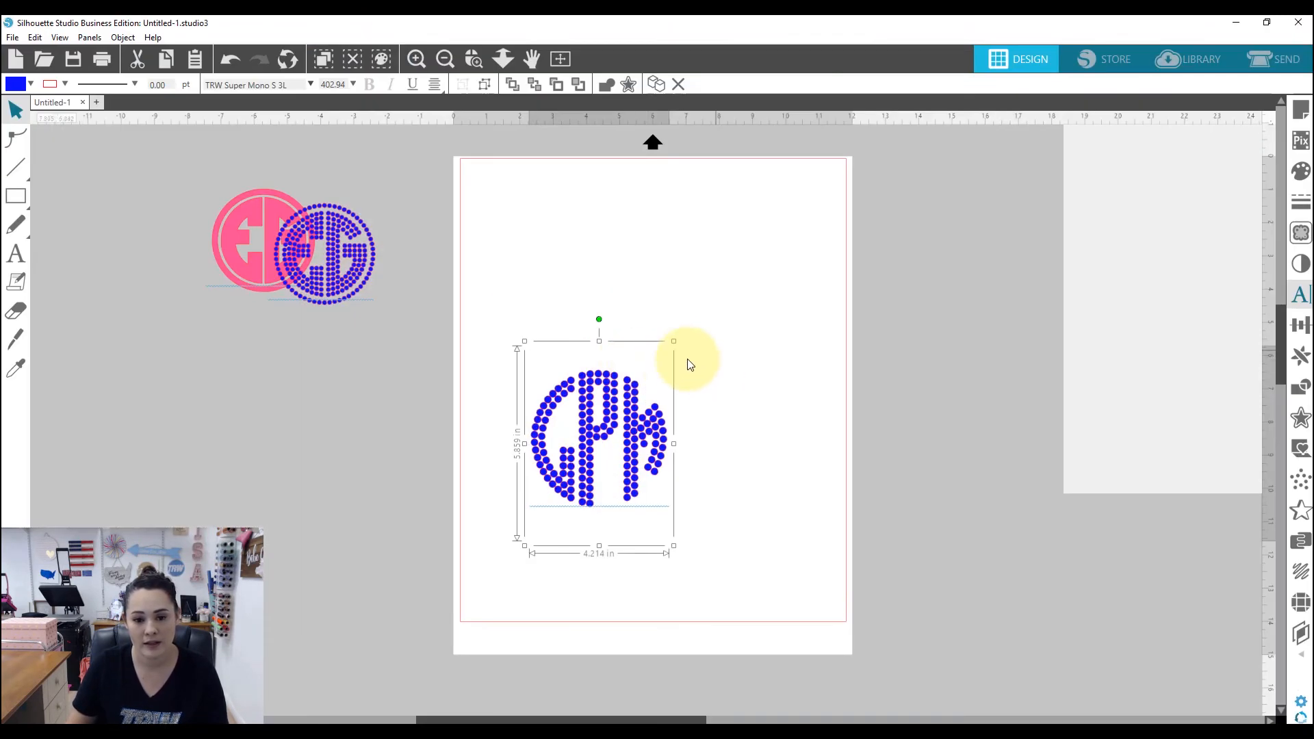
{"action": "left_click", "coordinate": [1299, 294]}
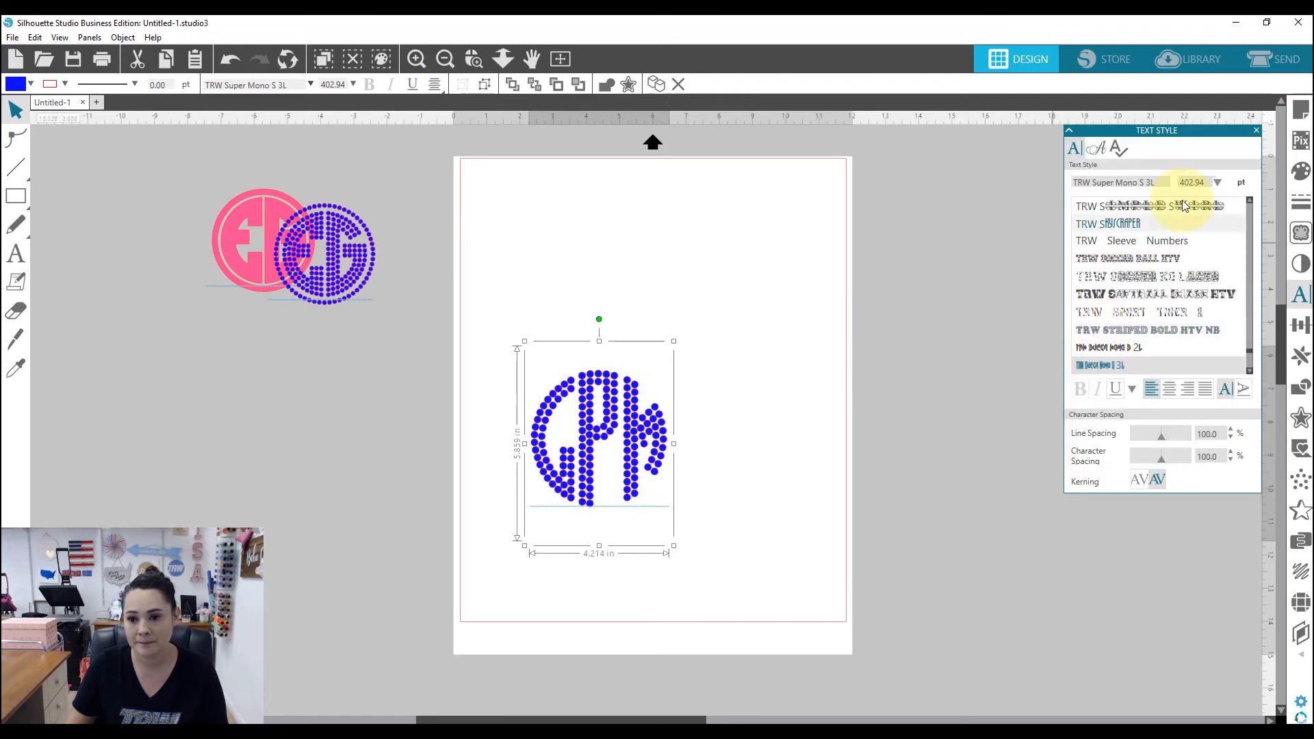
{"action": "double_click", "coordinate": [1197, 181]}
{"action": "type", "text": "24"}
{"action": "key", "text": "Return"}
{"action": "left_click", "coordinate": [615, 379]}
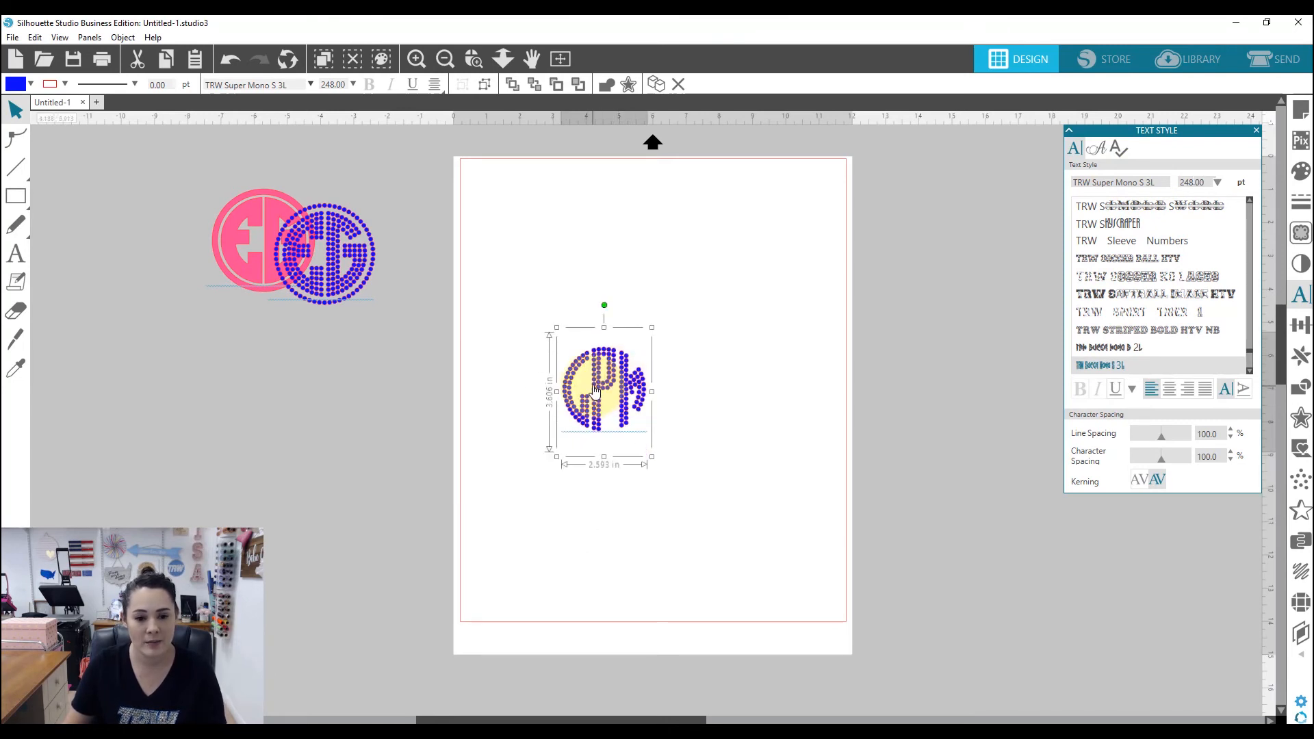
Step: Add the font's circular border character to the three-letter monogram and move the monogram slightly higher on the page
{"action": "double_click", "coordinate": [594, 392]}
{"action": "key", "text": "Left"}
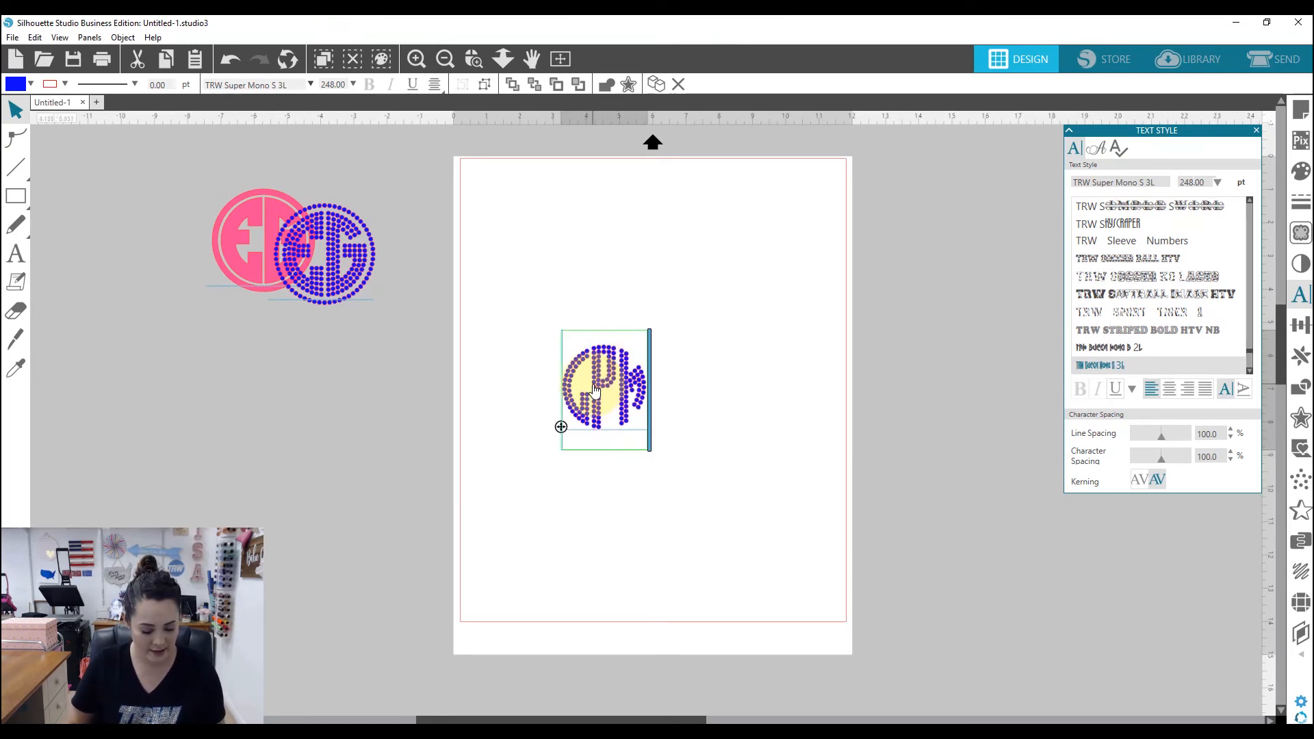
{"action": "type", "text": "1"}
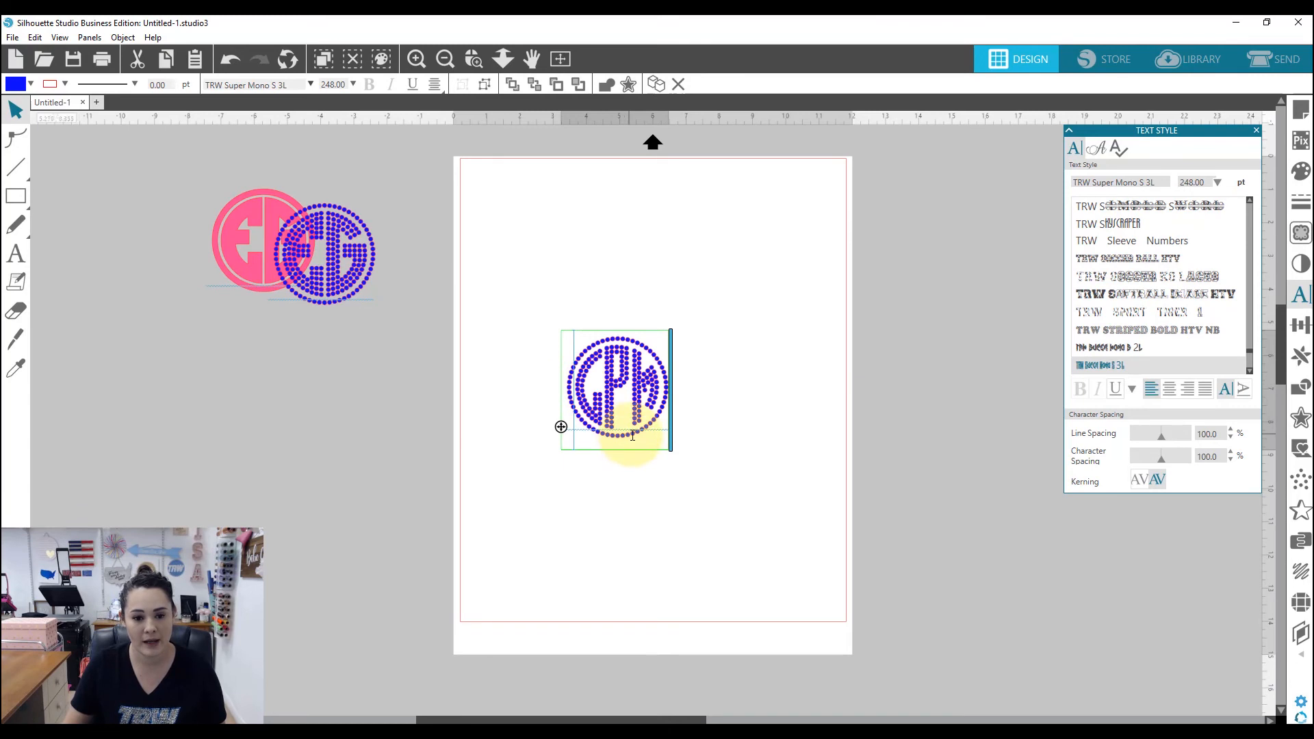
{"action": "left_click", "coordinate": [665, 502]}
{"action": "left_click", "coordinate": [619, 380]}
{"action": "left_click_drag", "start_coordinate": [619, 380], "coordinate": [617, 324]}
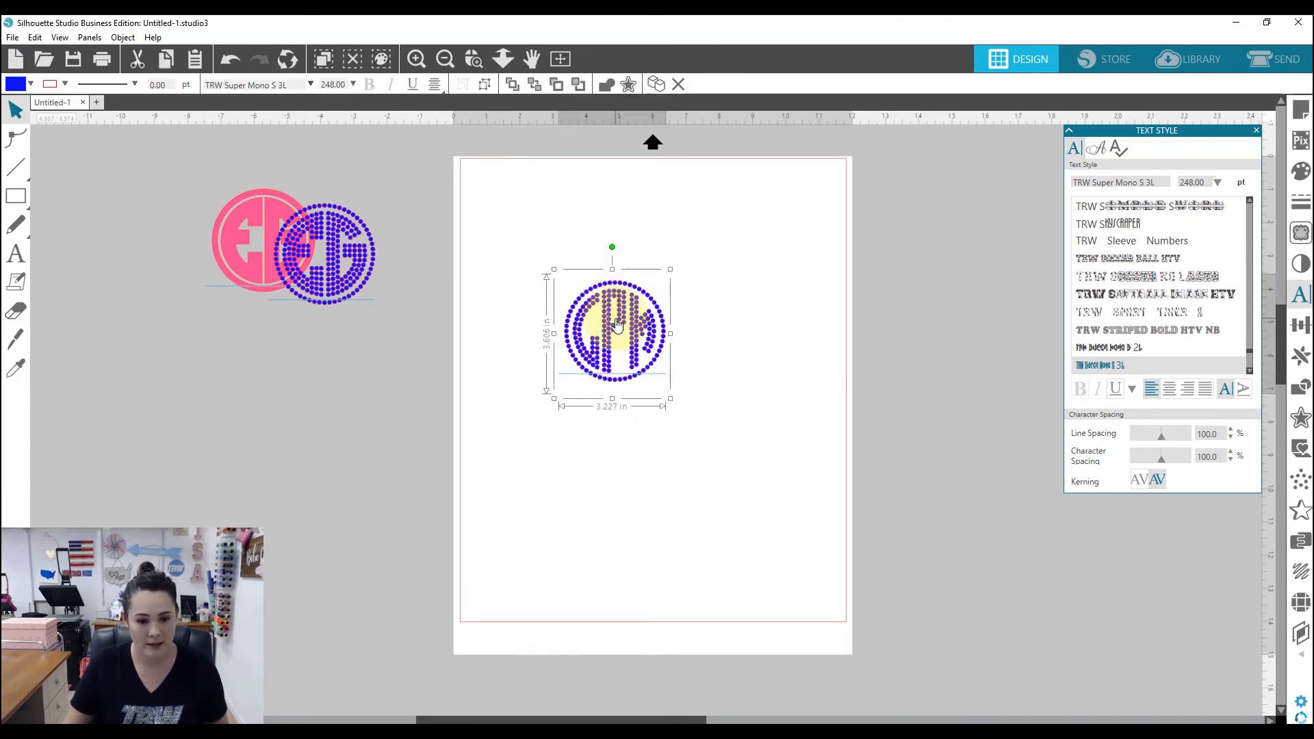
Step: Duplicate the bordered three-letter monogram directly below the original and set the copy's font to TRW Super Mono V 3L
{"action": "left_click_drag", "start_coordinate": [614, 319], "coordinate": [630, 452], "text": "alt"}
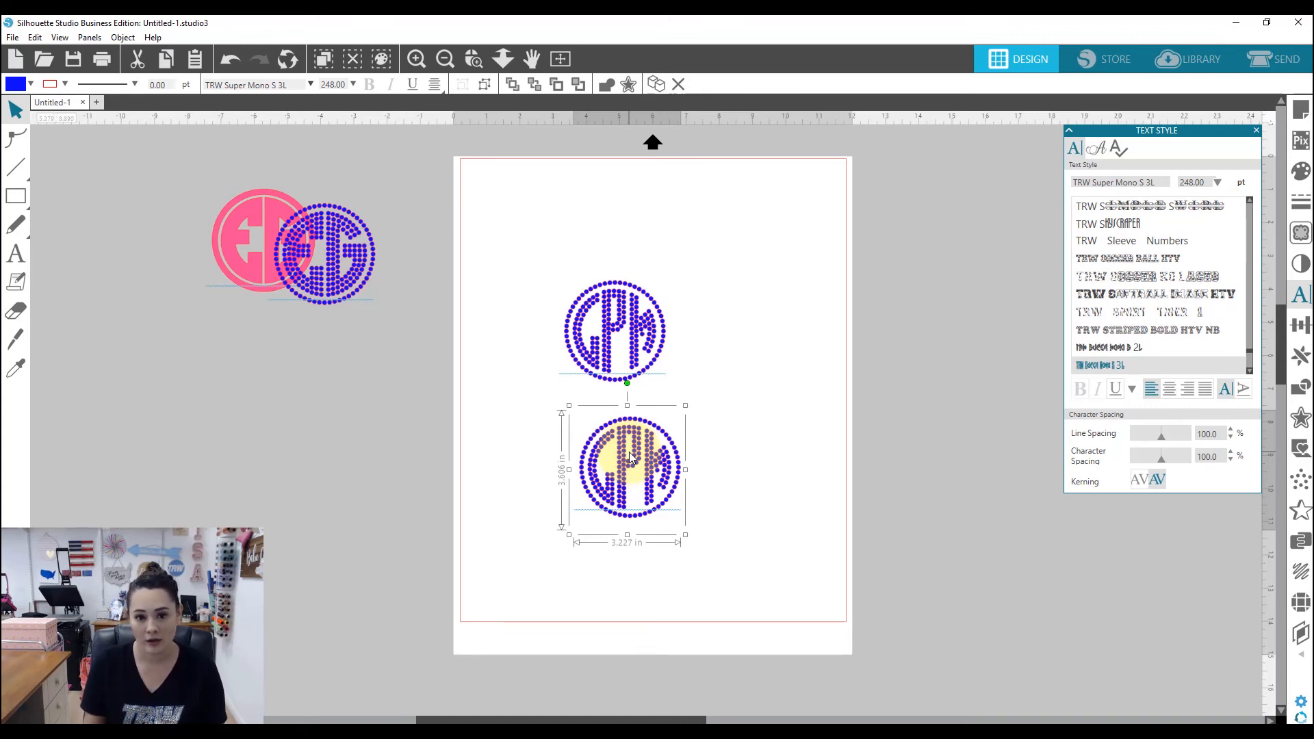
{"action": "left_click", "coordinate": [1248, 371]}
{"action": "left_click", "coordinate": [1248, 371]}
{"action": "left_click", "coordinate": [1248, 371]}
{"action": "left_click", "coordinate": [1249, 371]}
{"action": "left_click", "coordinate": [1249, 371]}
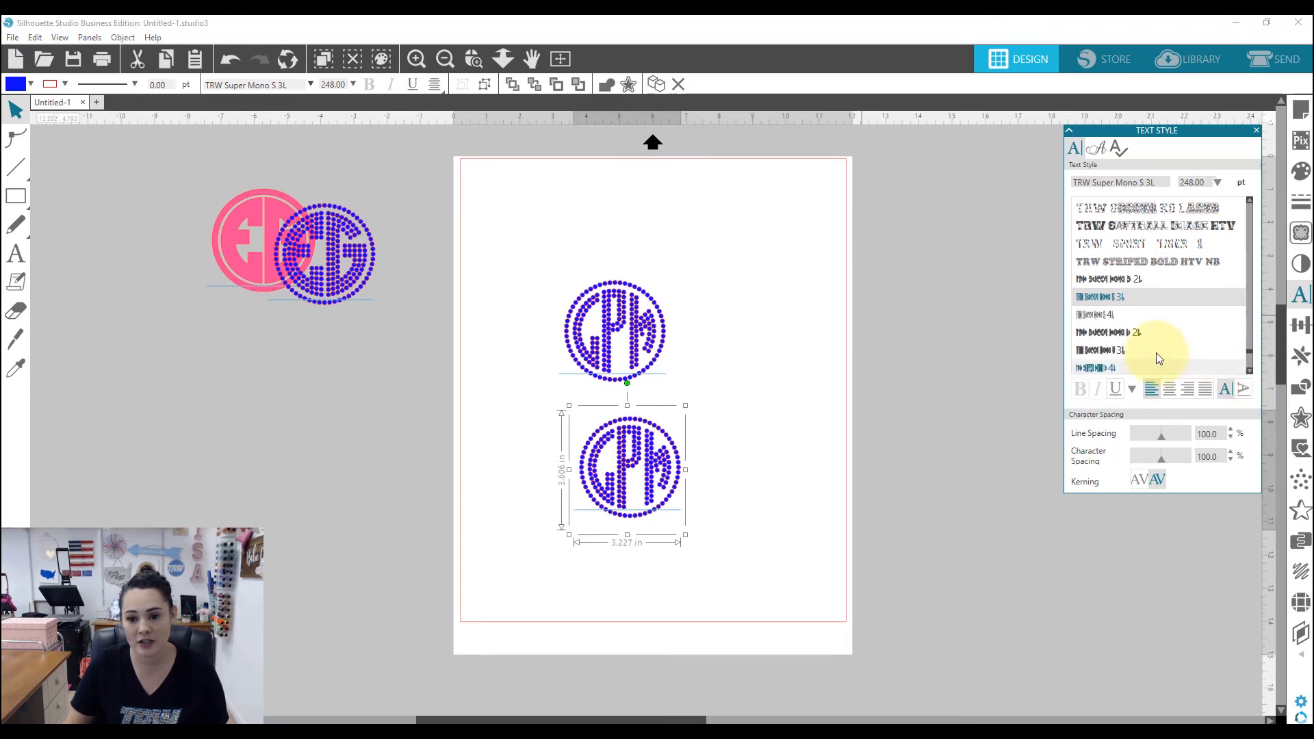
{"action": "left_click", "coordinate": [1132, 352]}
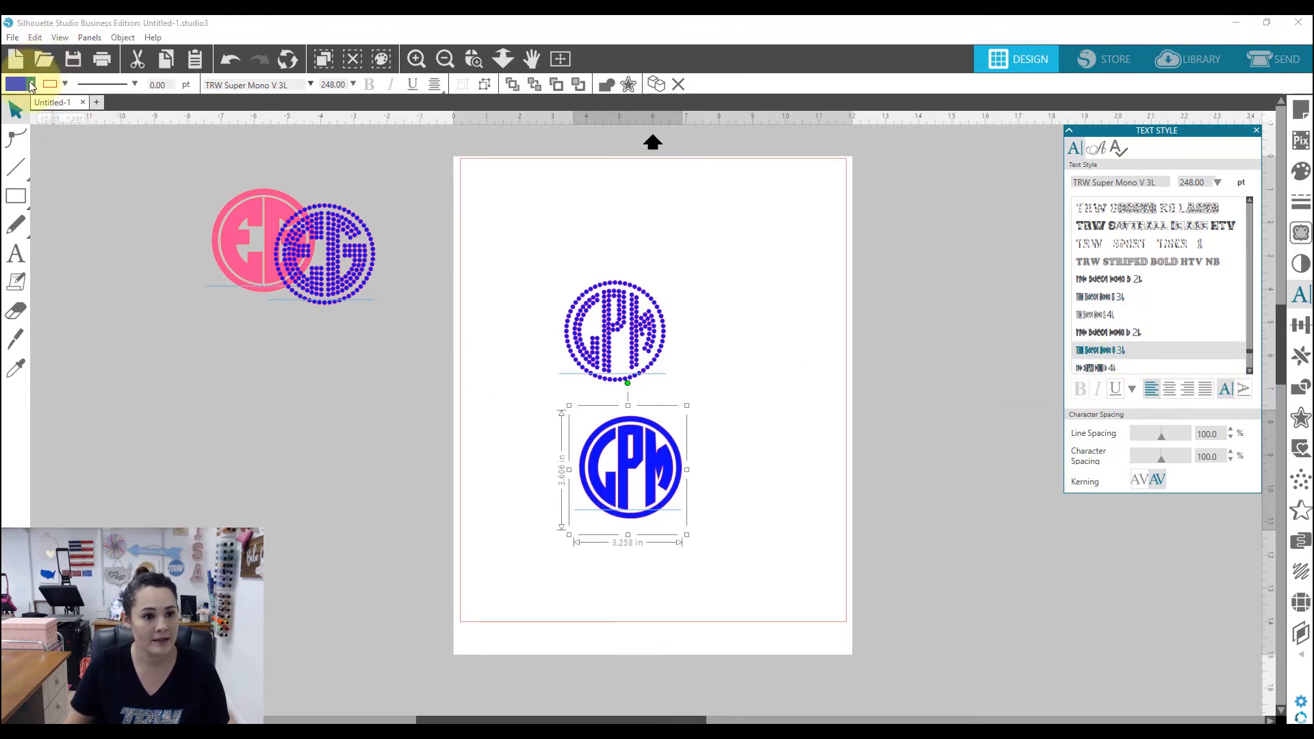
Step: Fill the solid three-letter copy with light gray, send it to the back, and place it over the rhinestone monogram
{"action": "left_click", "coordinate": [30, 84]}
{"action": "left_click", "coordinate": [45, 109]}
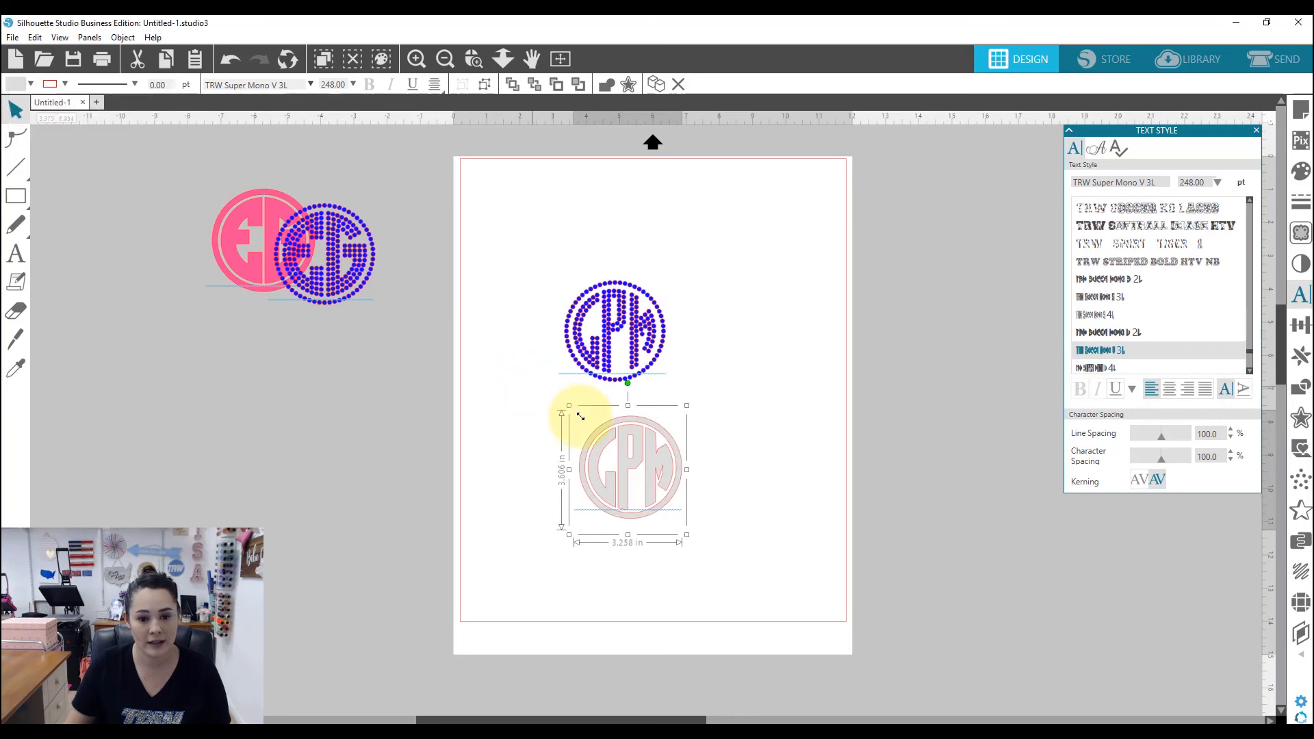
{"action": "right_click", "coordinate": [645, 460]}
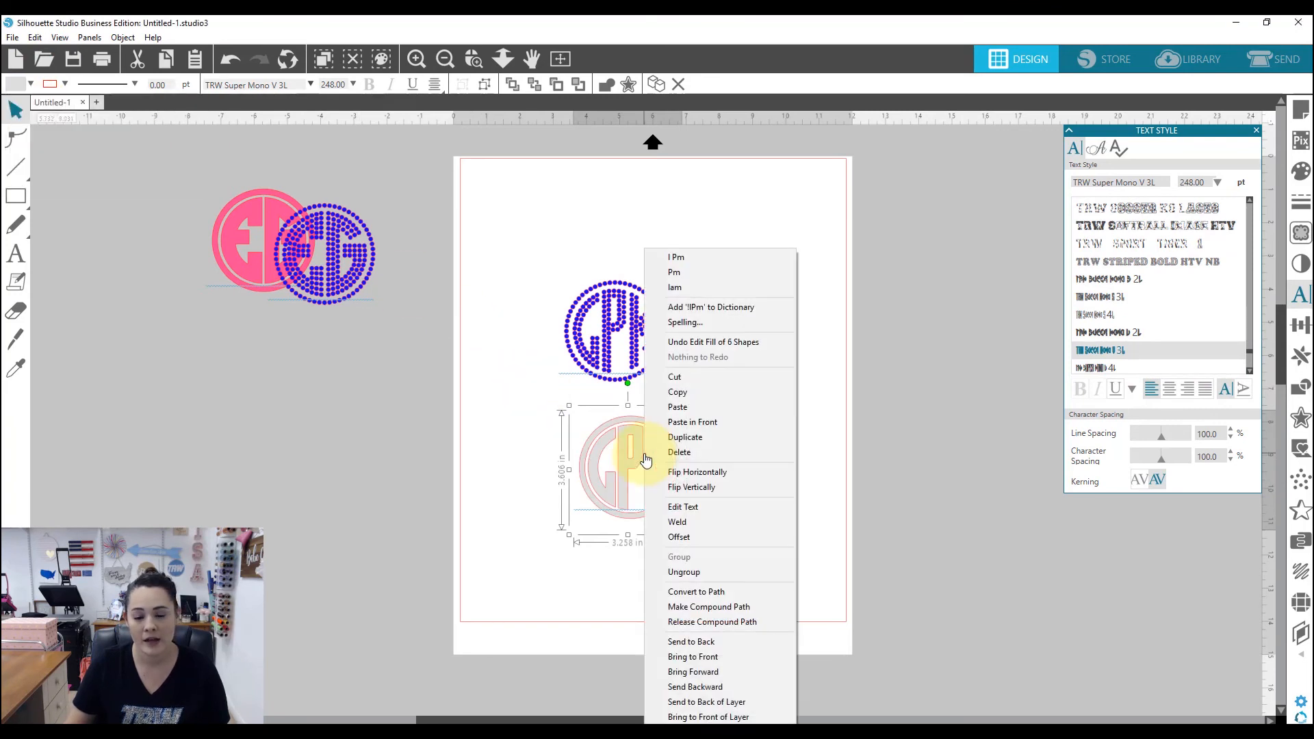
{"action": "left_click", "coordinate": [692, 636]}
{"action": "left_click_drag", "start_coordinate": [643, 522], "coordinate": [621, 382]}
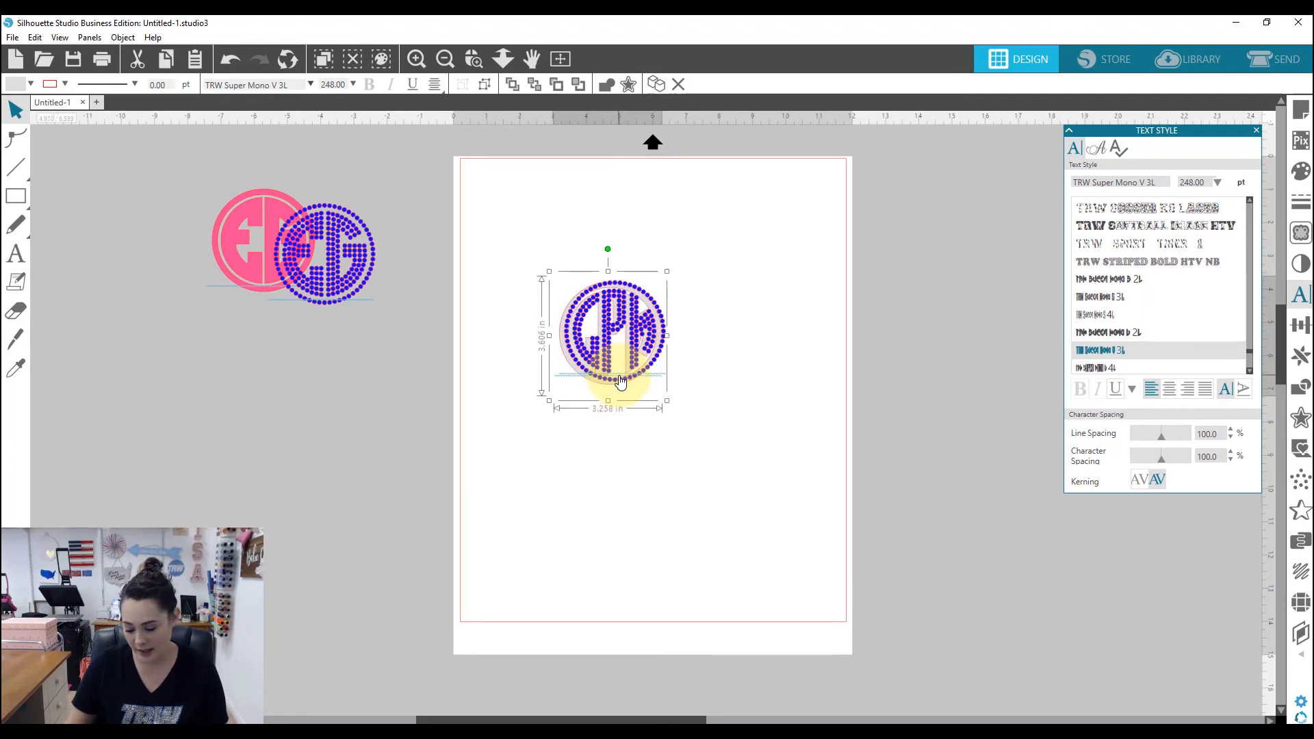